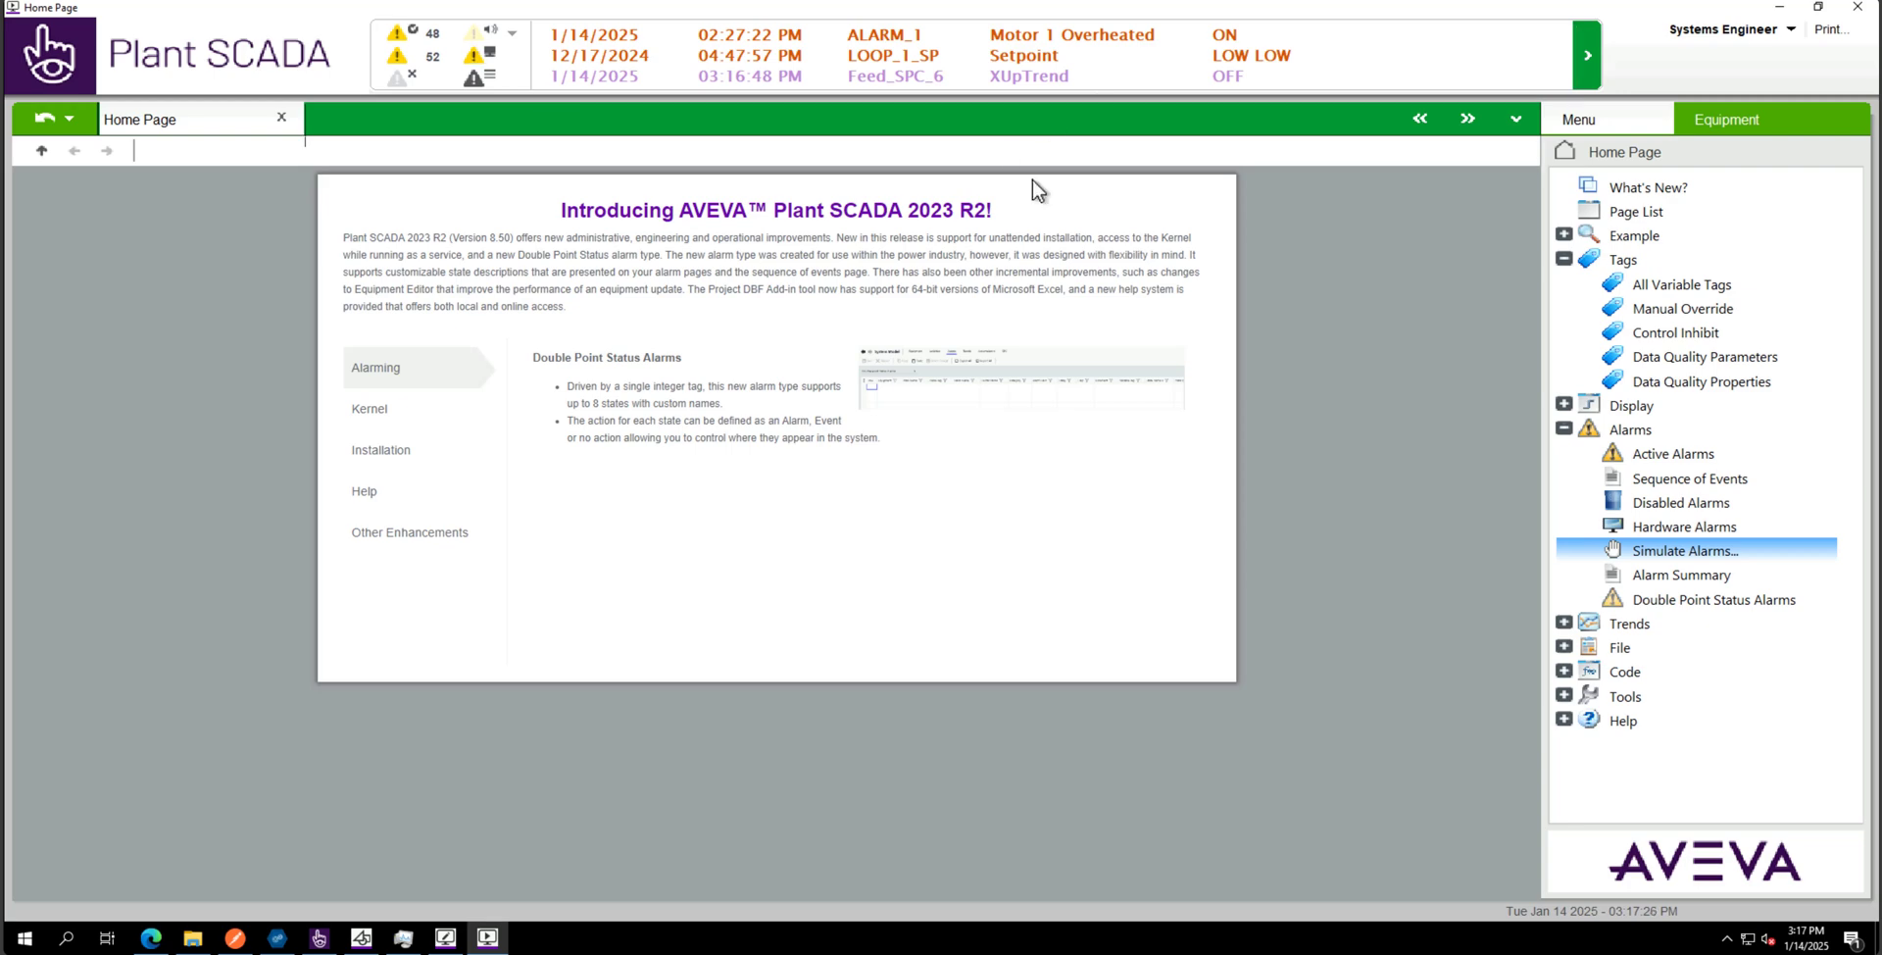
# Restore down the Plant SCADA runtime window to reveal the running Cluster1 alarm, IO, report and trend servers
pyautogui.click(1815, 8)
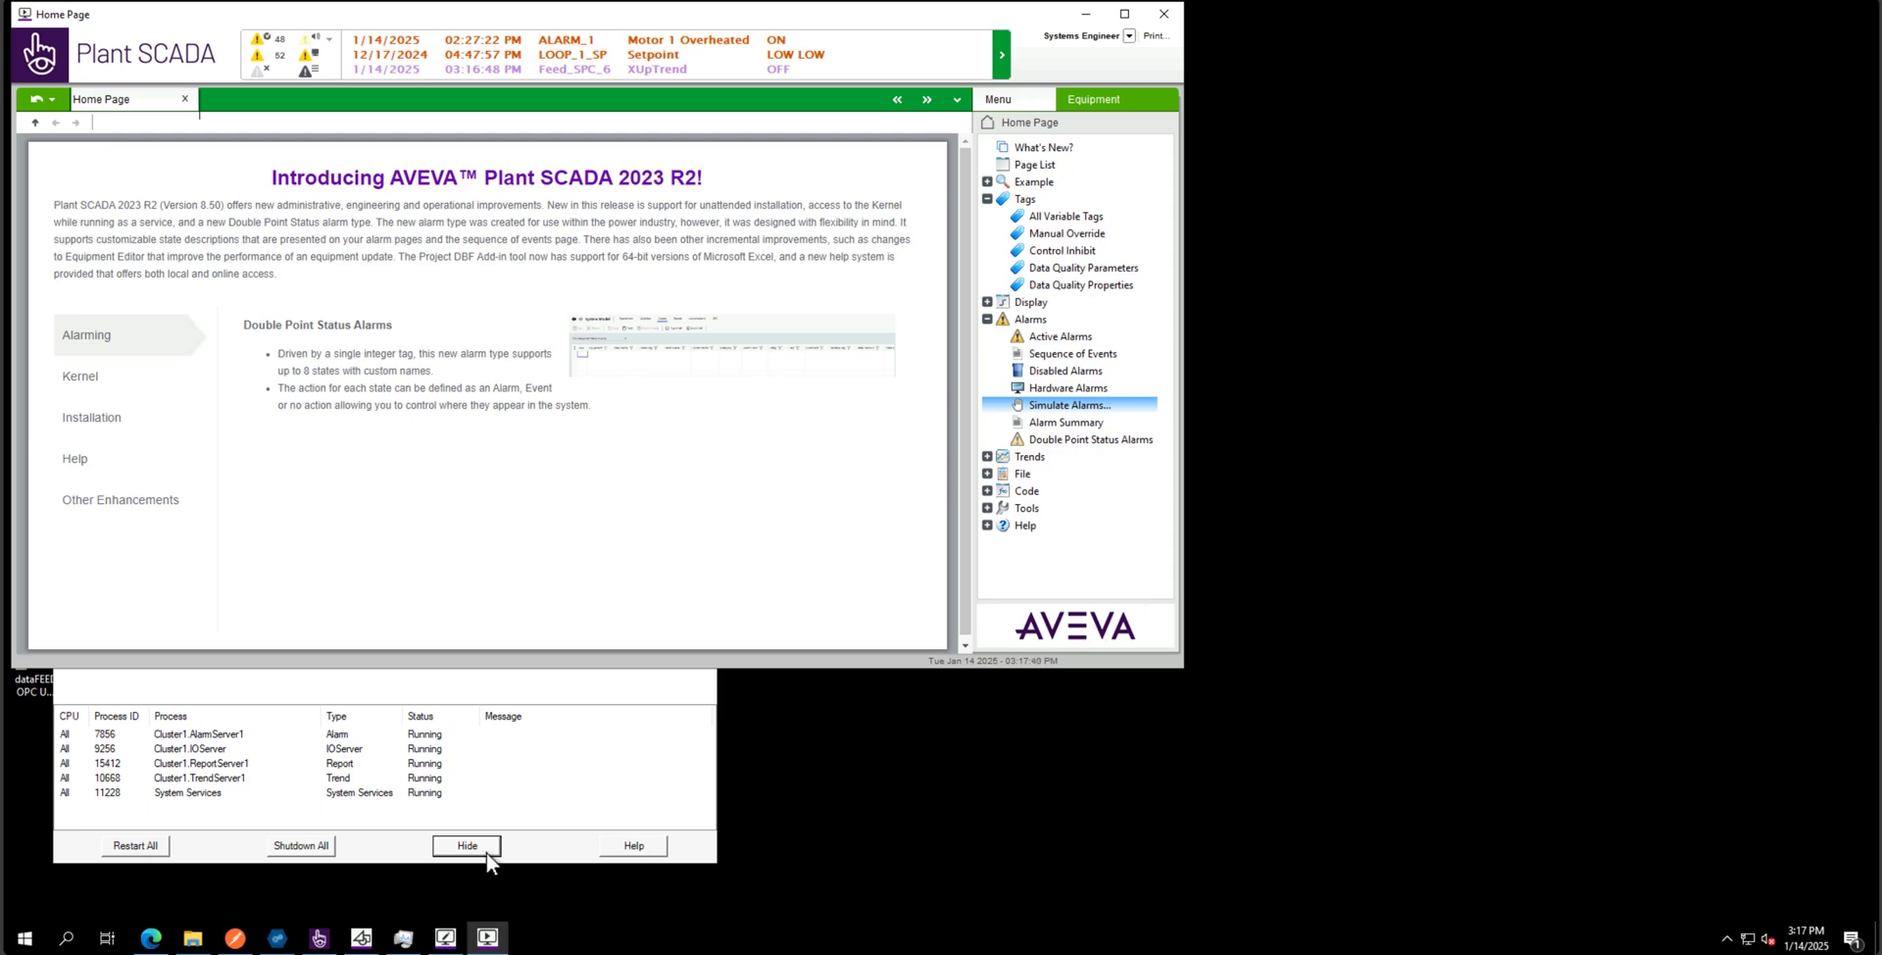
# Confirm [CtAPI] Remote = 1 in Computer Setup Editor, then close the editor
pyautogui.click(449, 942)
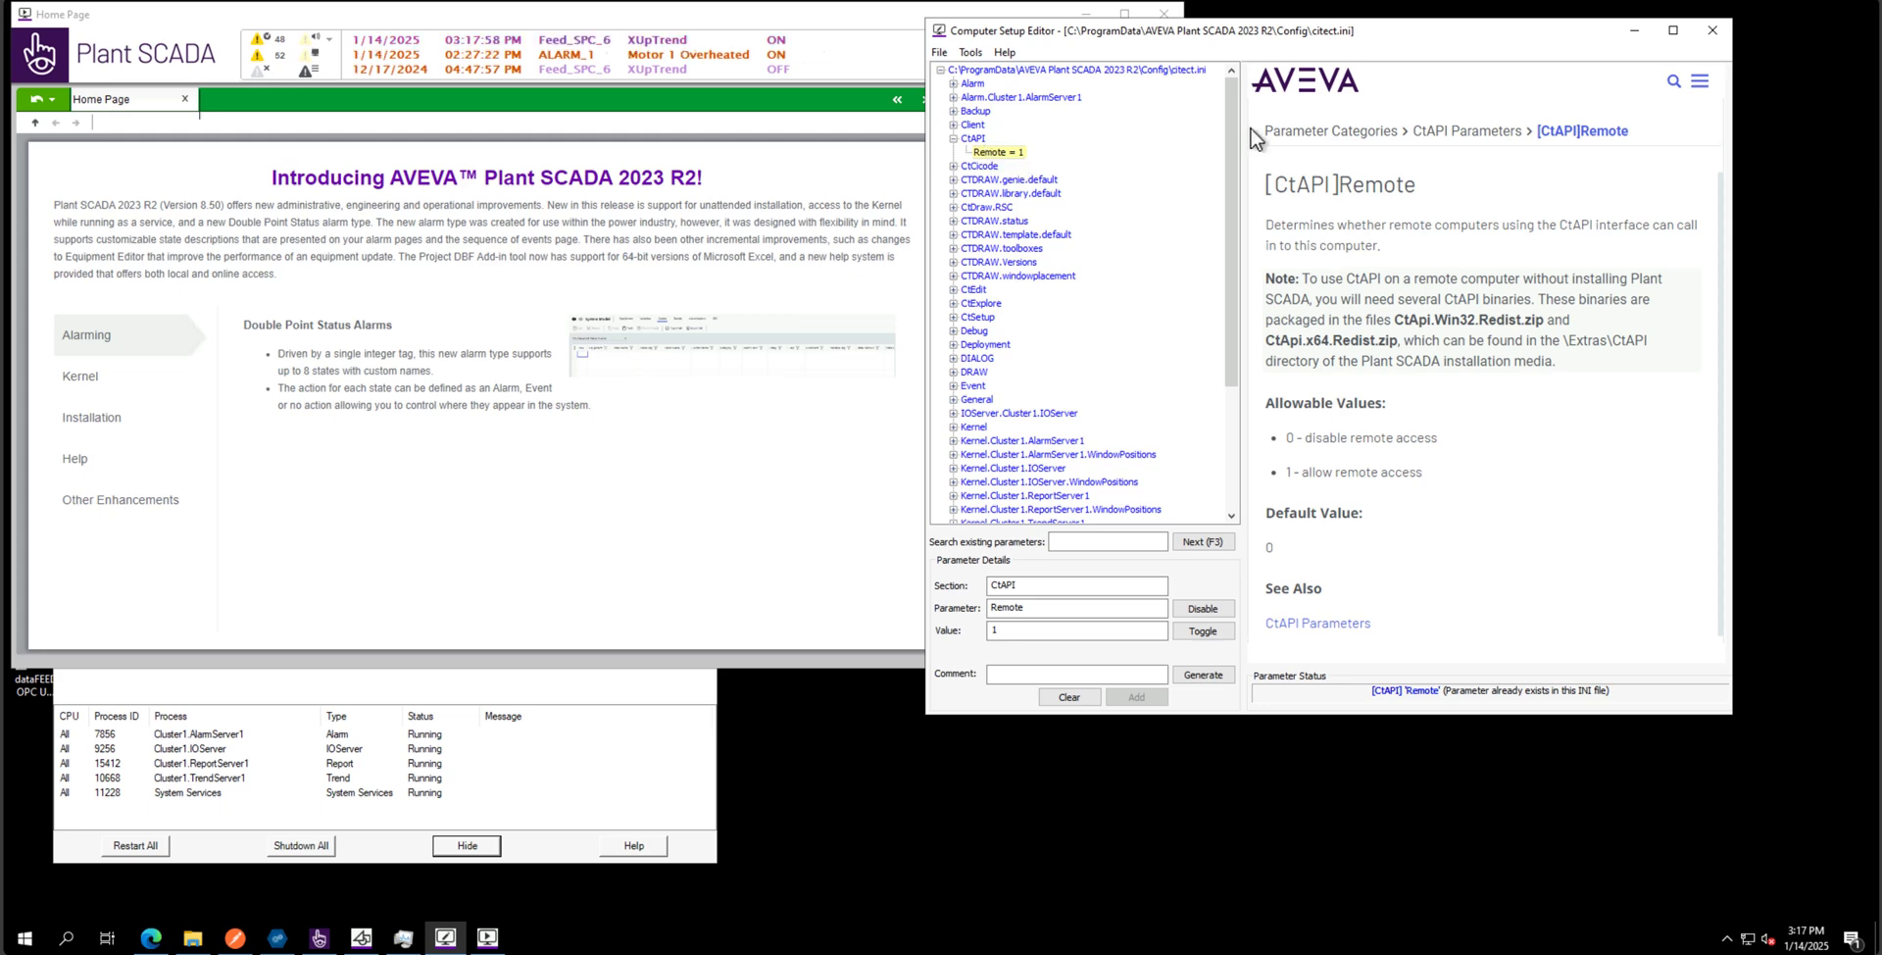
pyautogui.click(1711, 31)
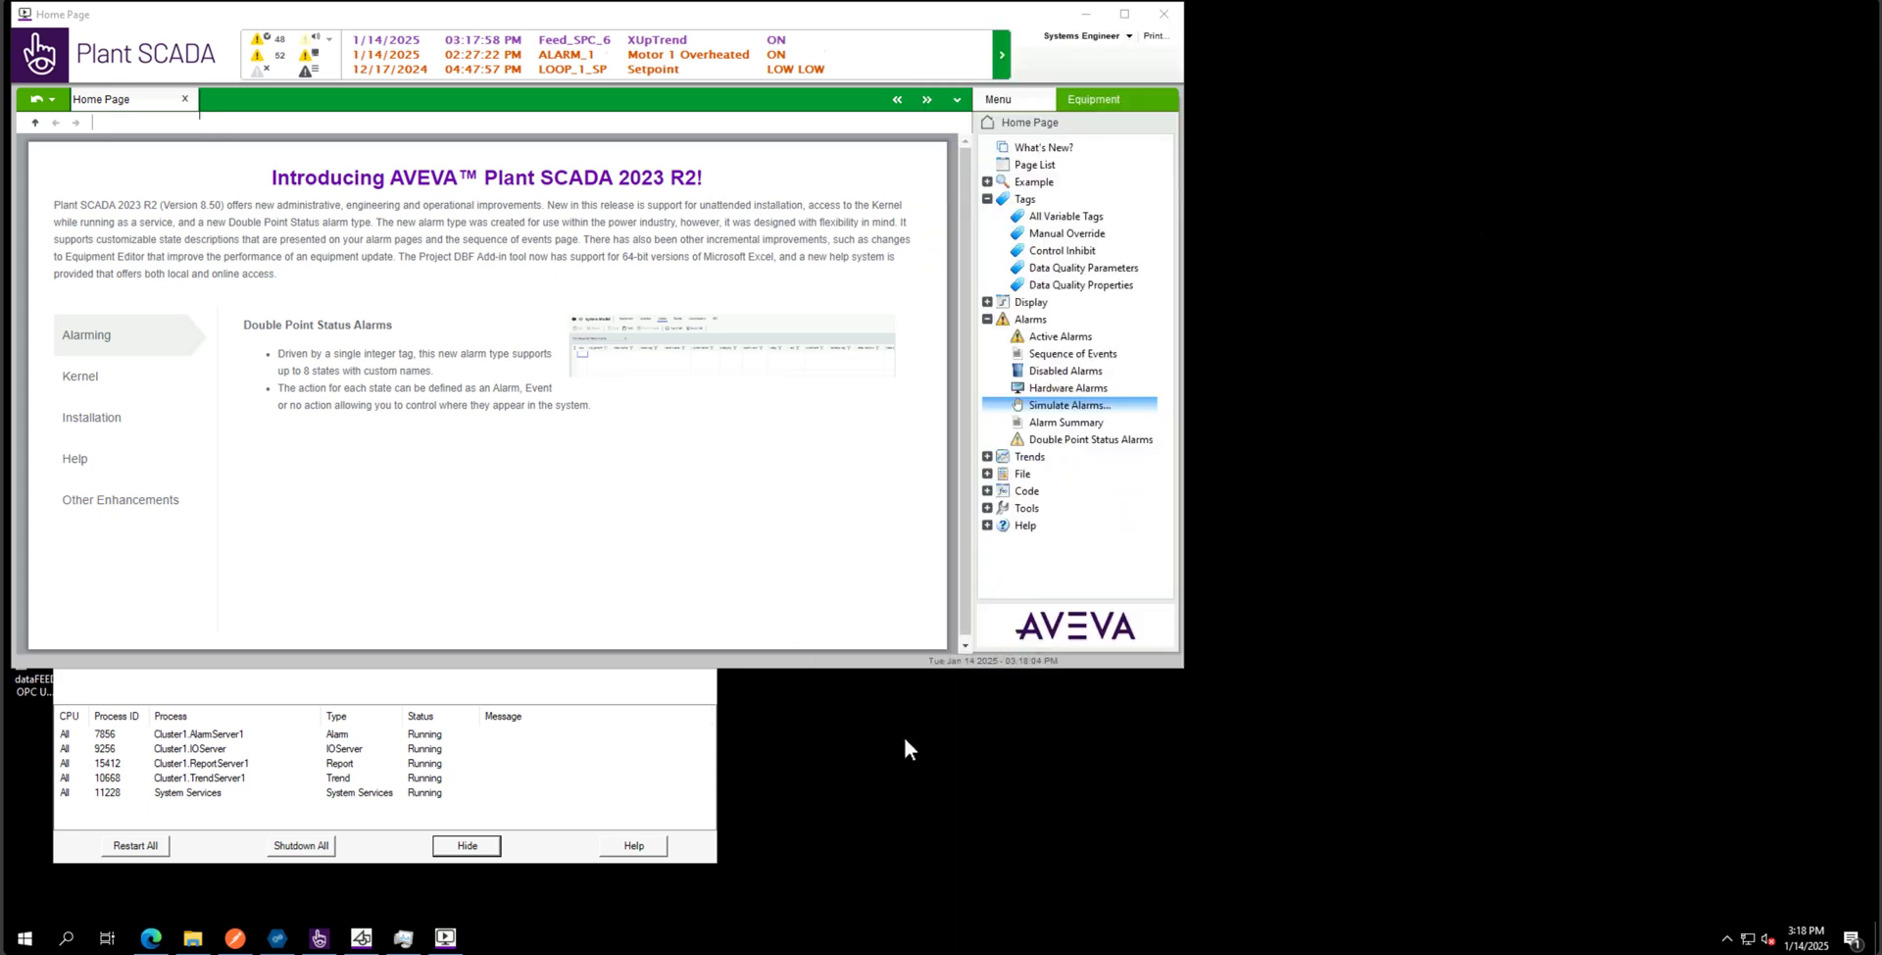
# Open the connector settings from the tray and review CtAPI server UOC-PS-A and Historian host UOC-GALAXYREPO
pyautogui.click(1727, 938)
pyautogui.click(1711, 904)
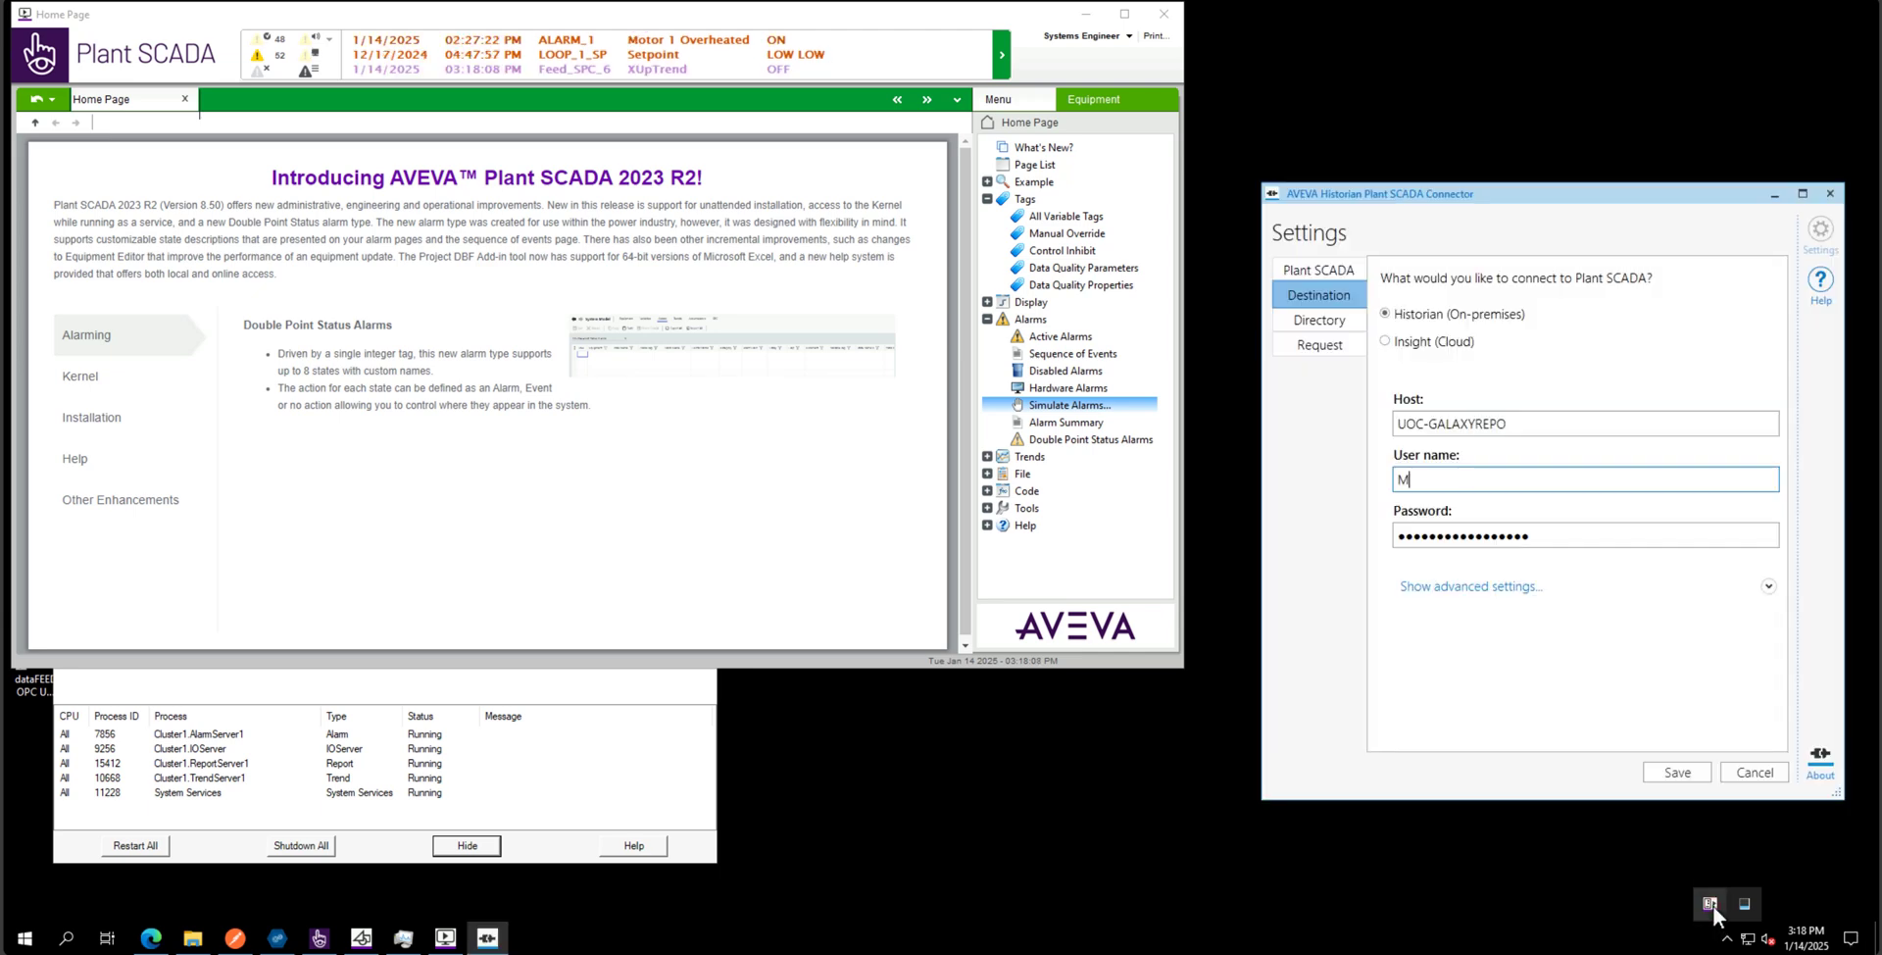
pyautogui.click(1313, 269)
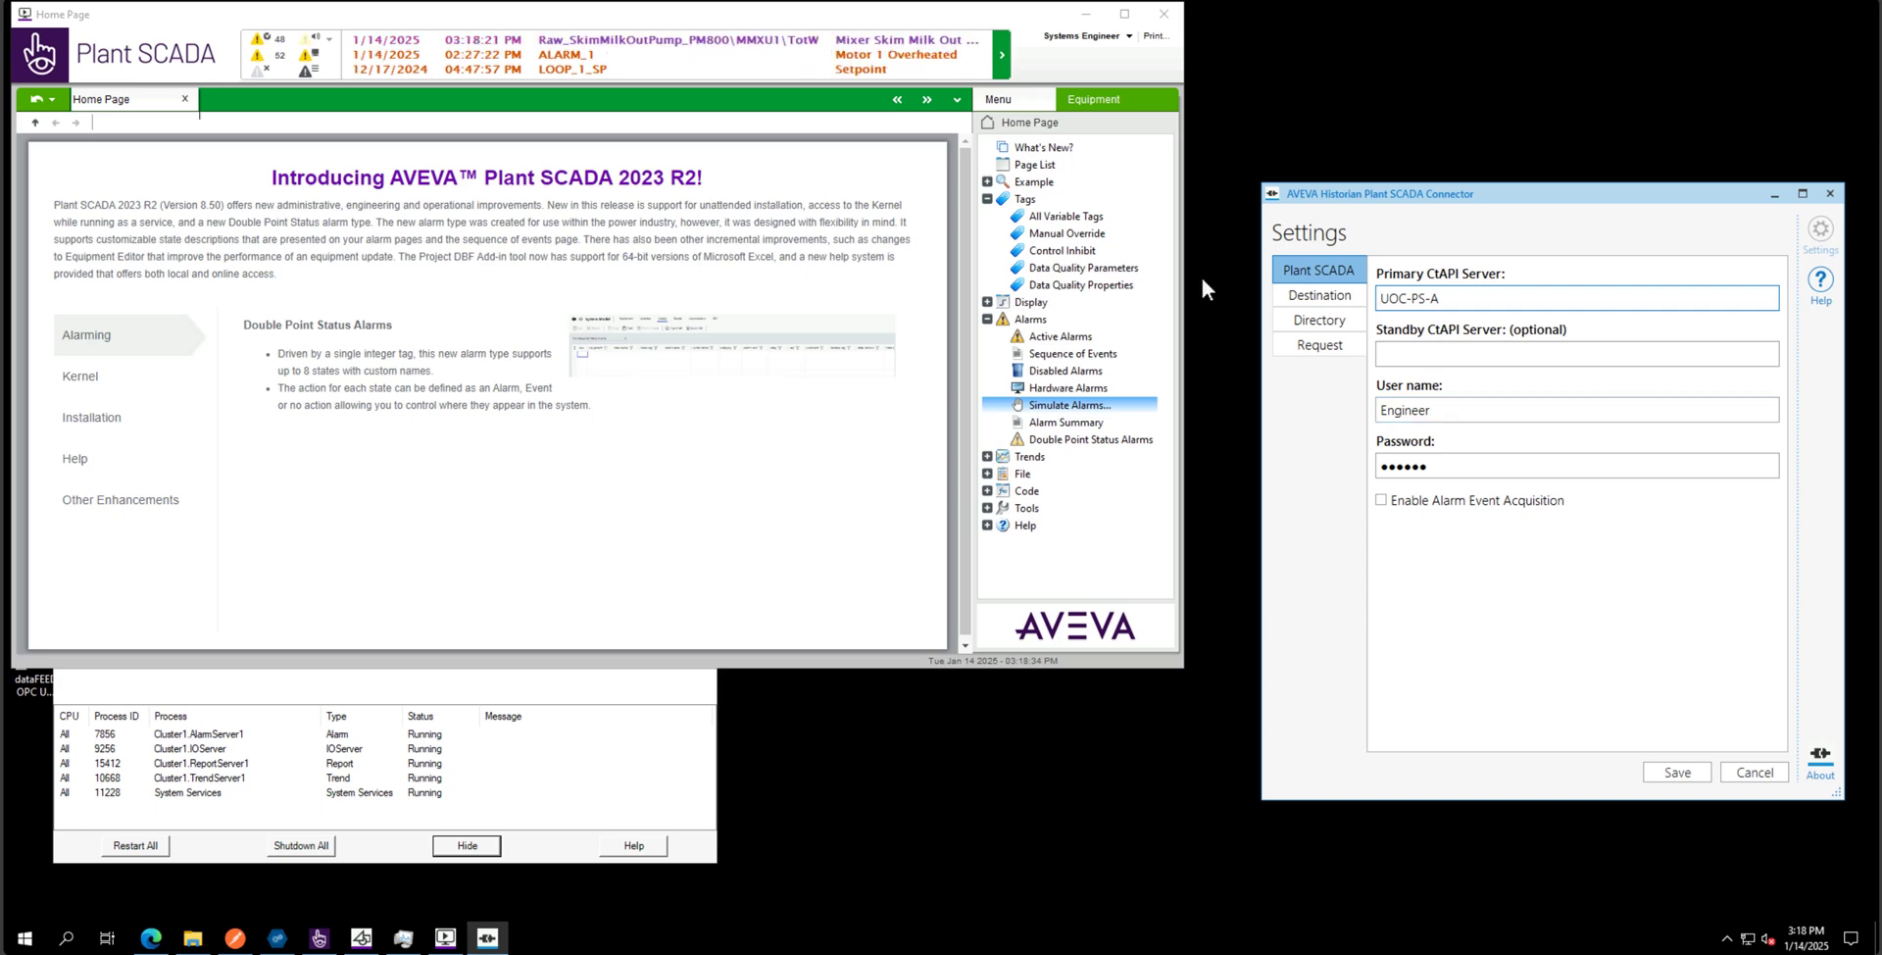
pyautogui.click(1296, 297)
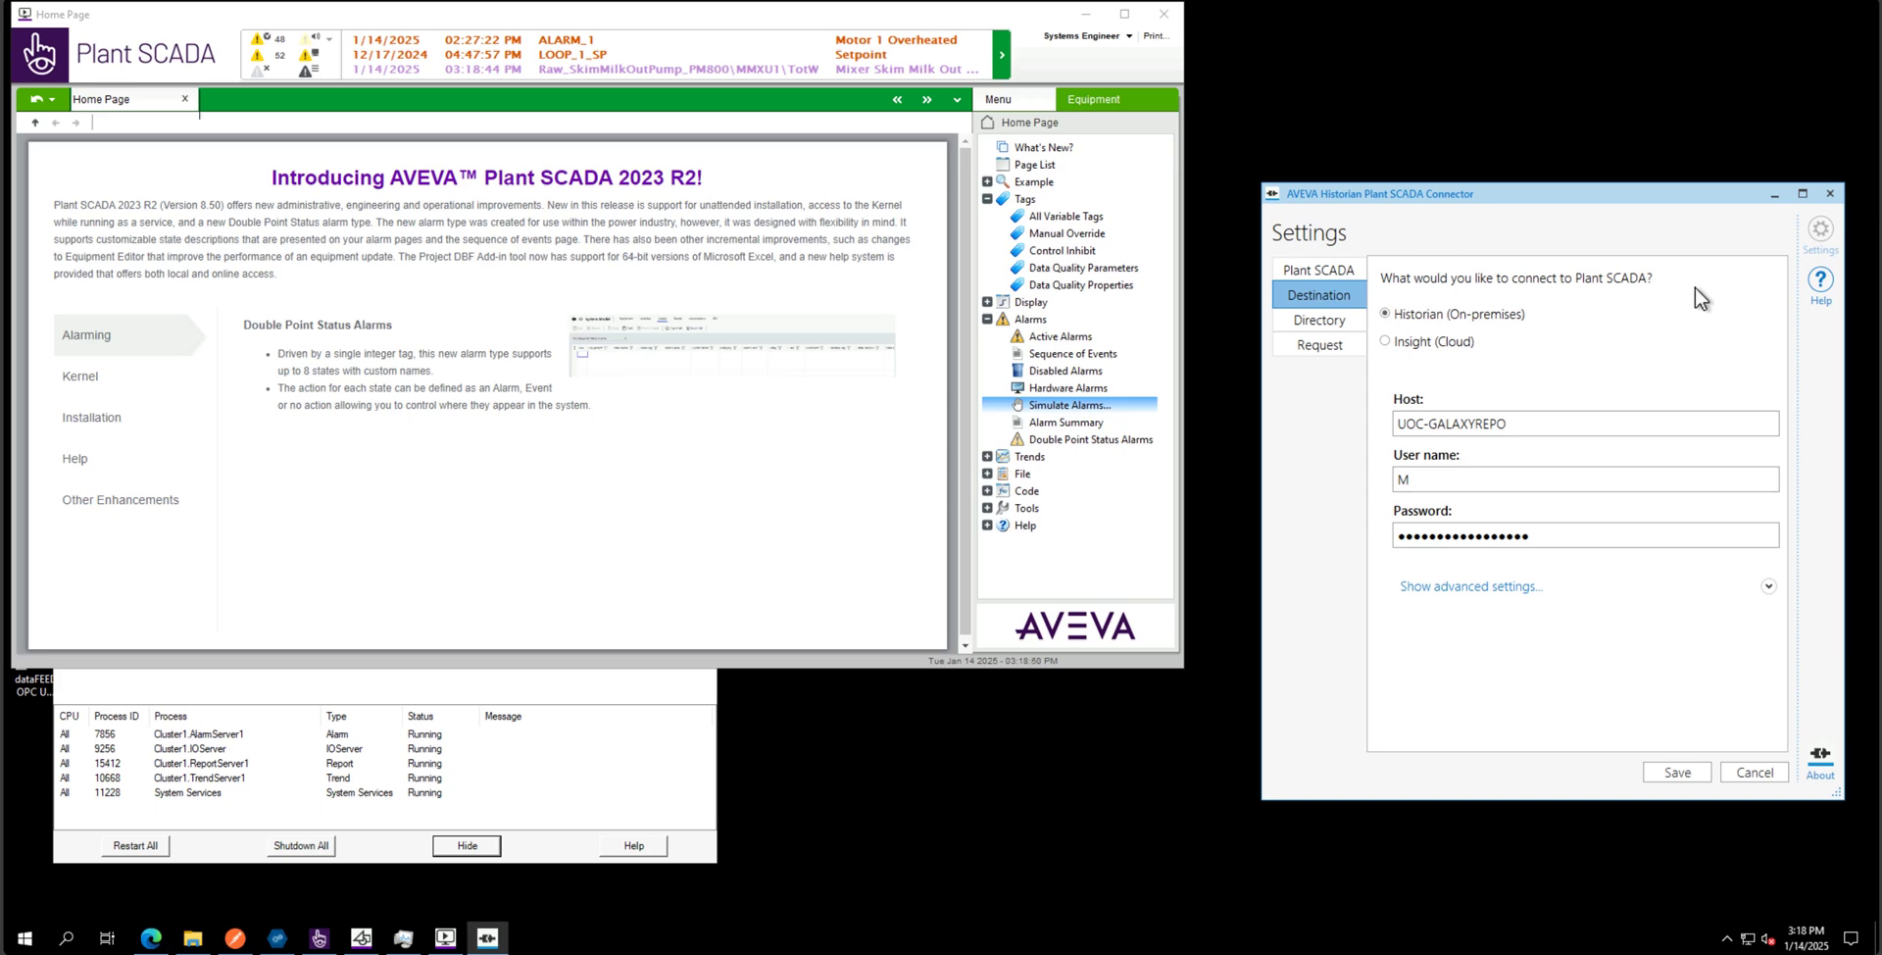
# Review the connector's log and buffer Directory settings and its tag update Request settings
pyautogui.click(1332, 320)
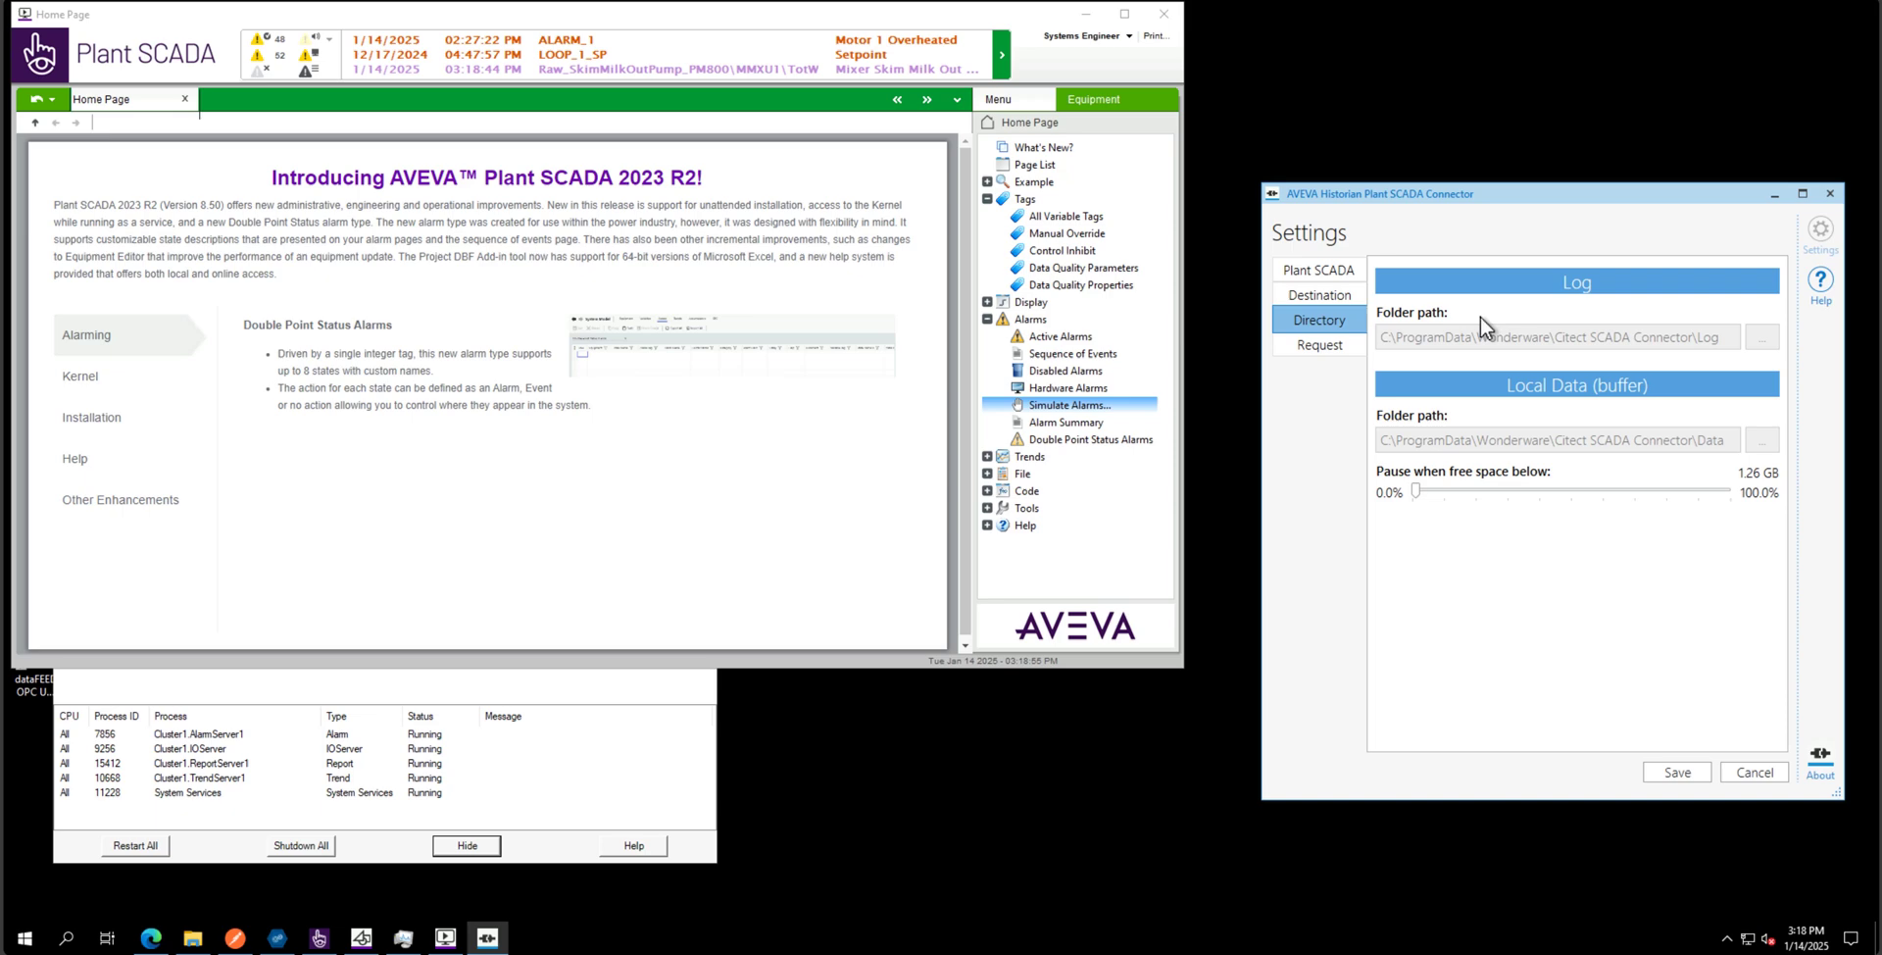
pyautogui.click(1326, 349)
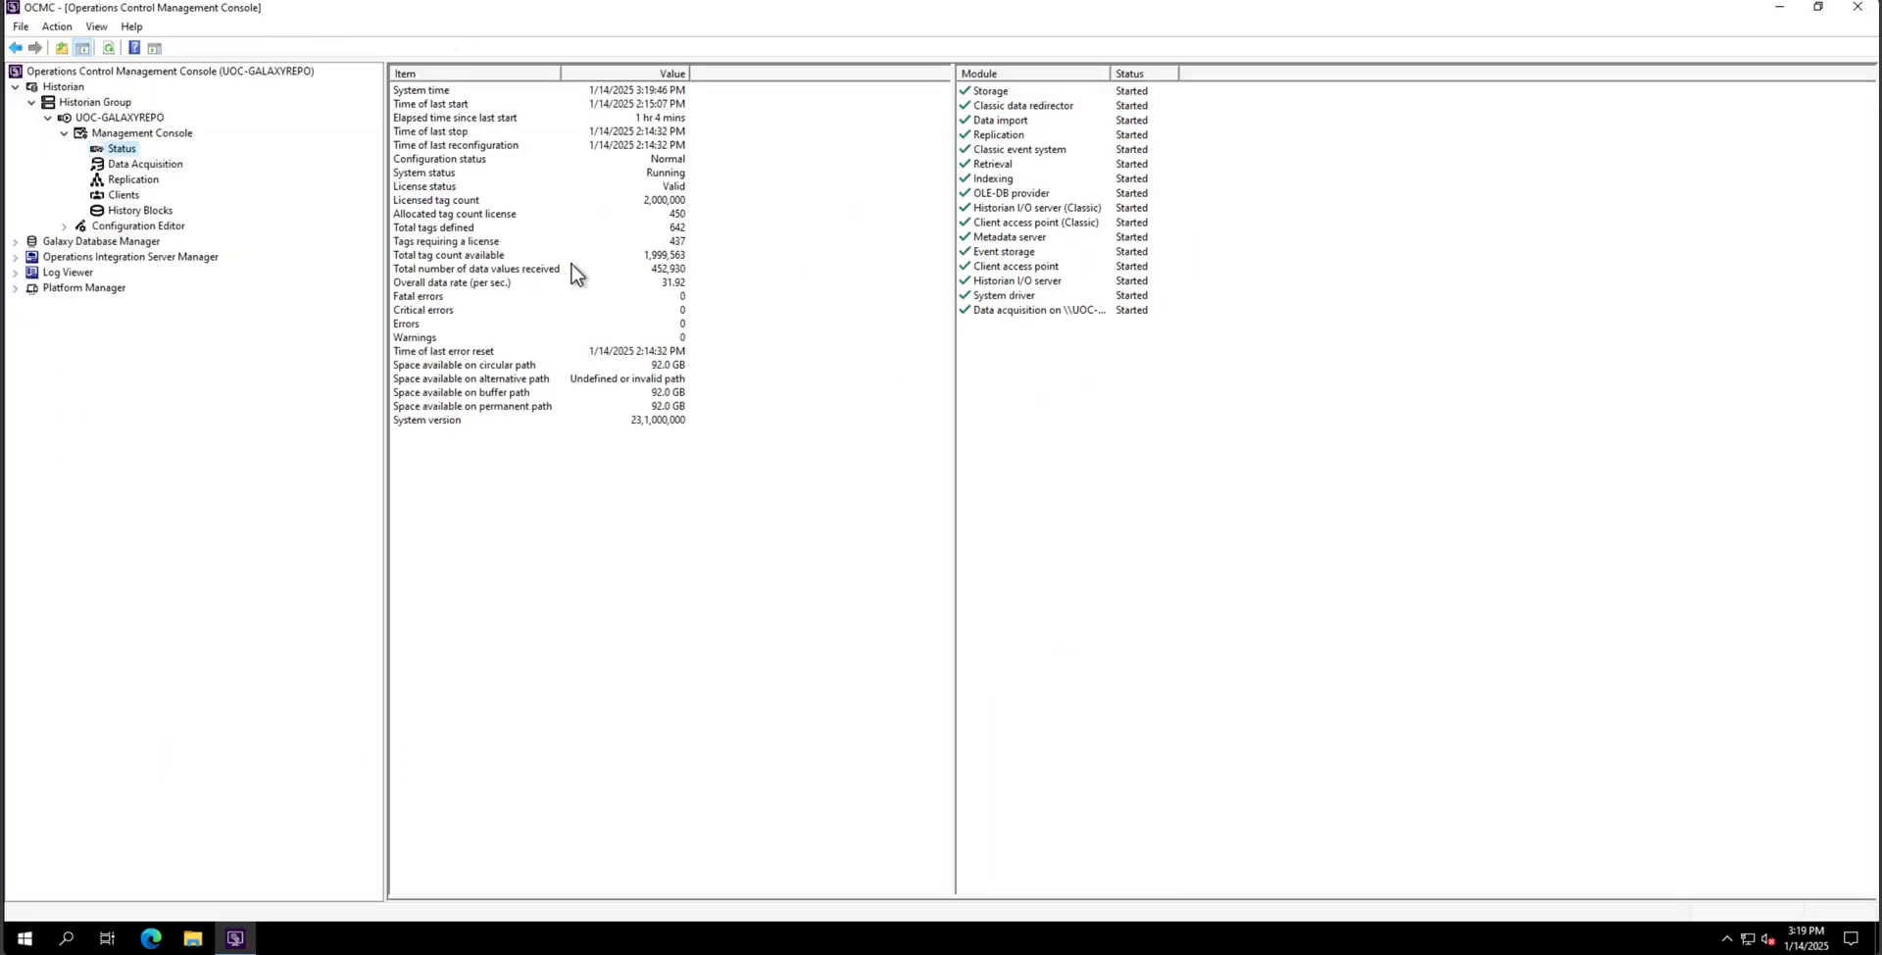
# Select the UOC-PS-A connector topic in Data Acquisition and widen the Rate and Values columns to read 1,215,758 values
pyautogui.click(666, 243)
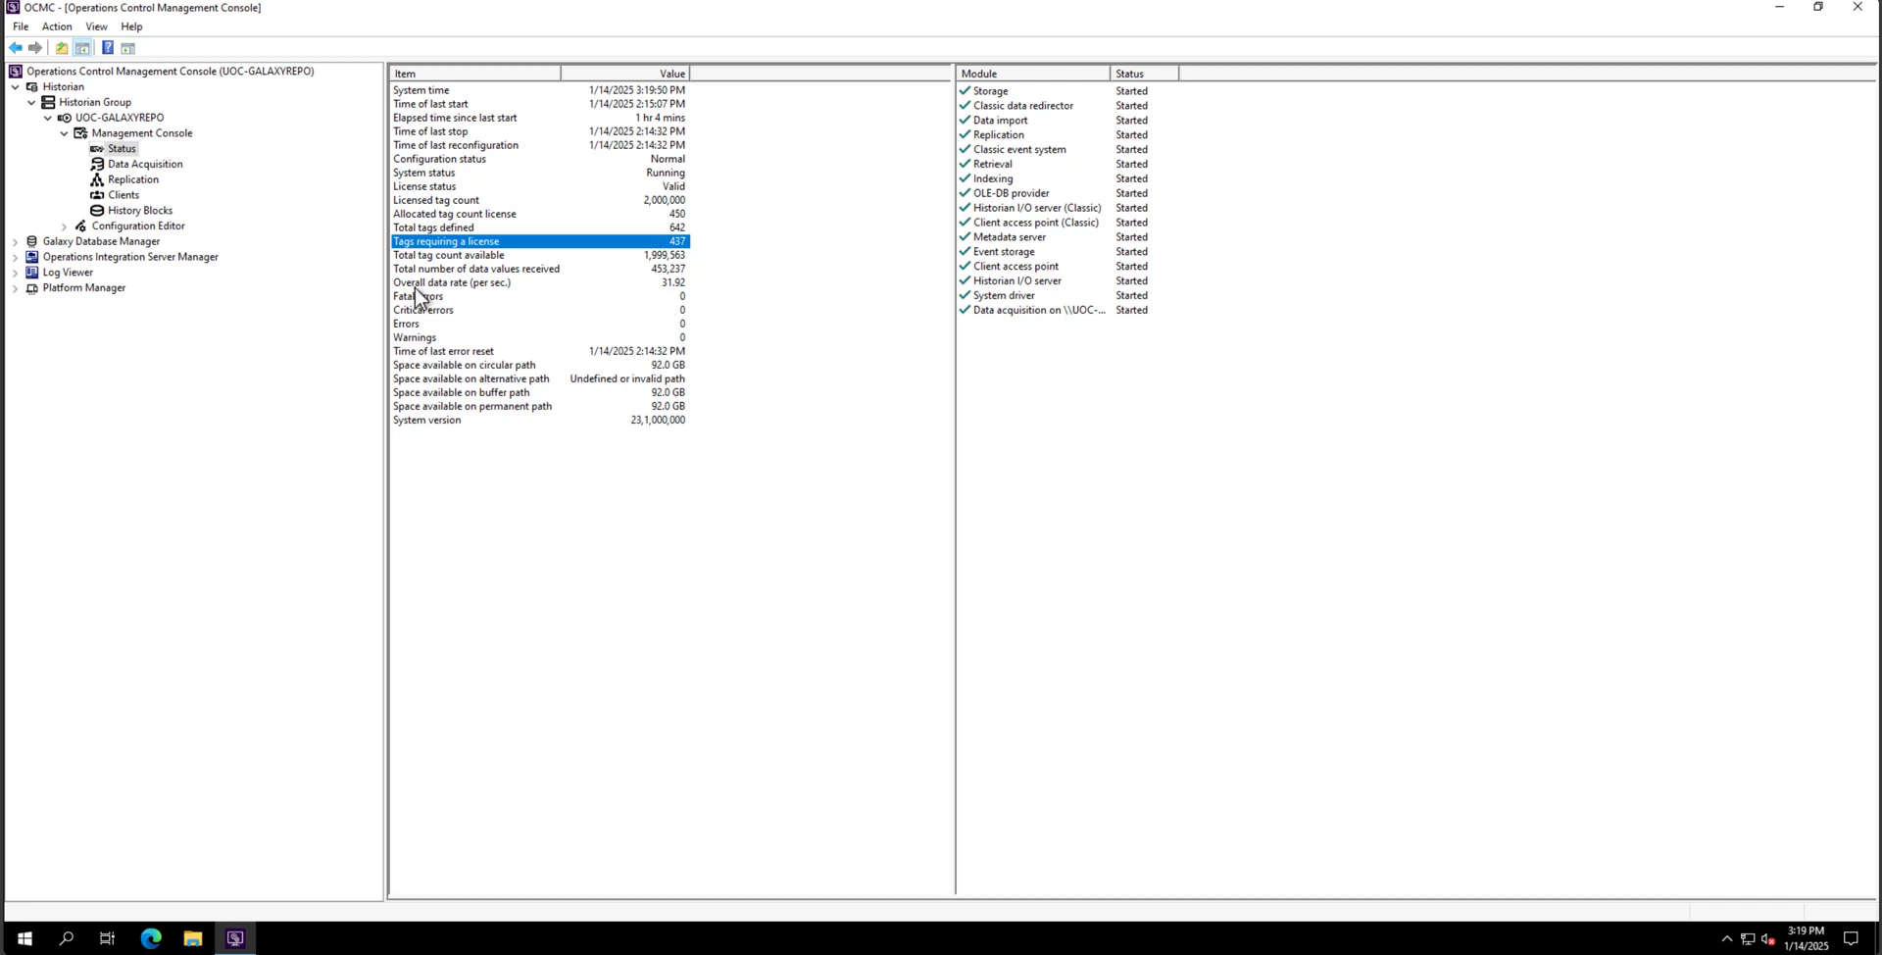
pyautogui.click(164, 167)
pyautogui.click(437, 122)
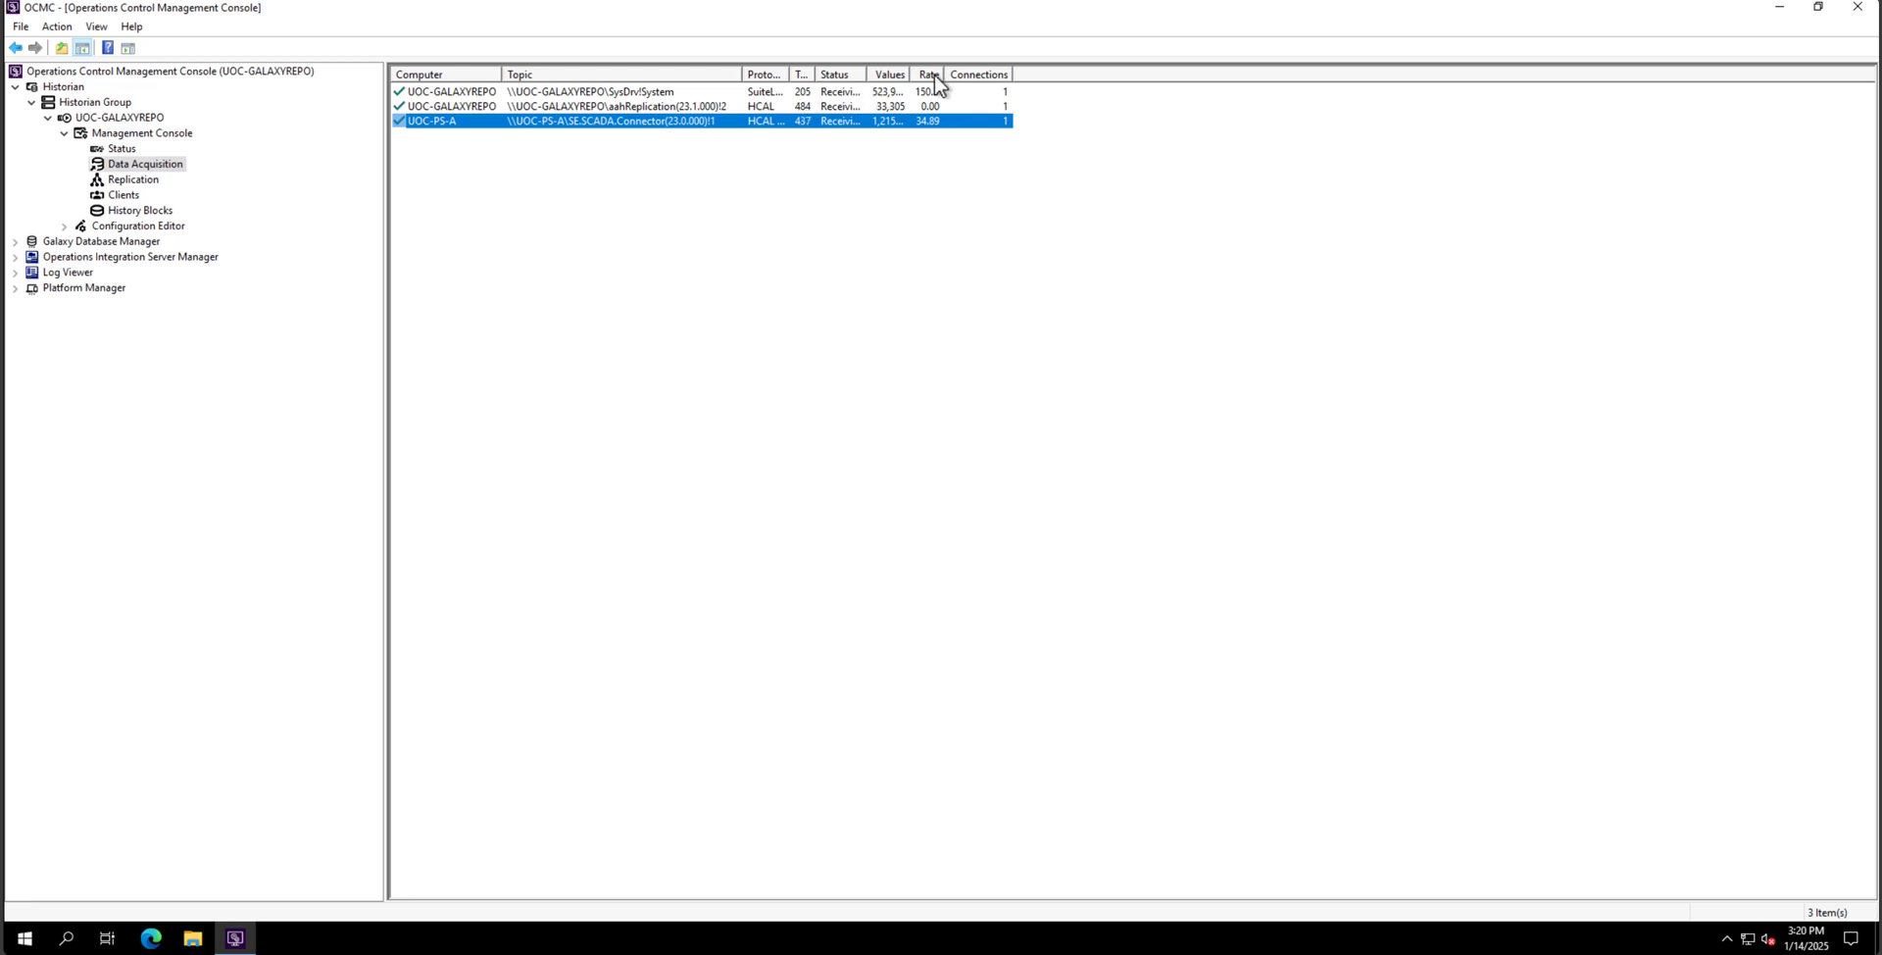
pyautogui.moveTo(944, 76); pyautogui.dragTo(1143, 74)
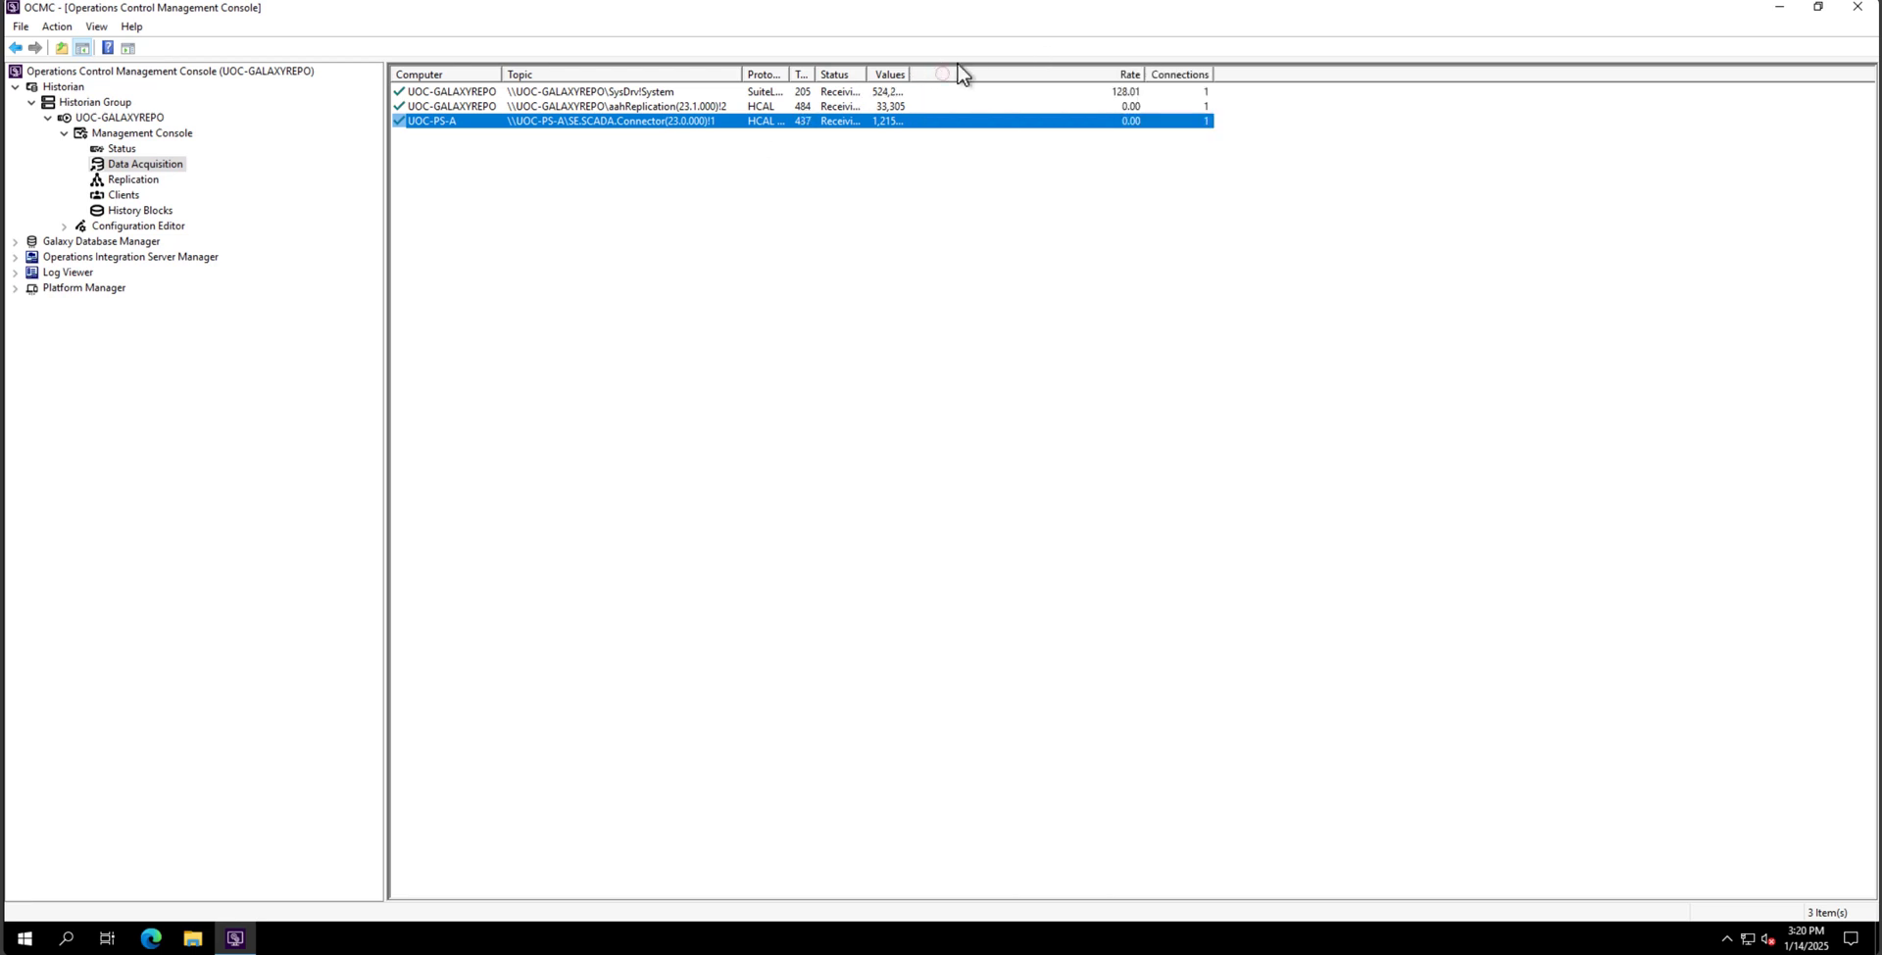
pyautogui.doubleClick(906, 78)
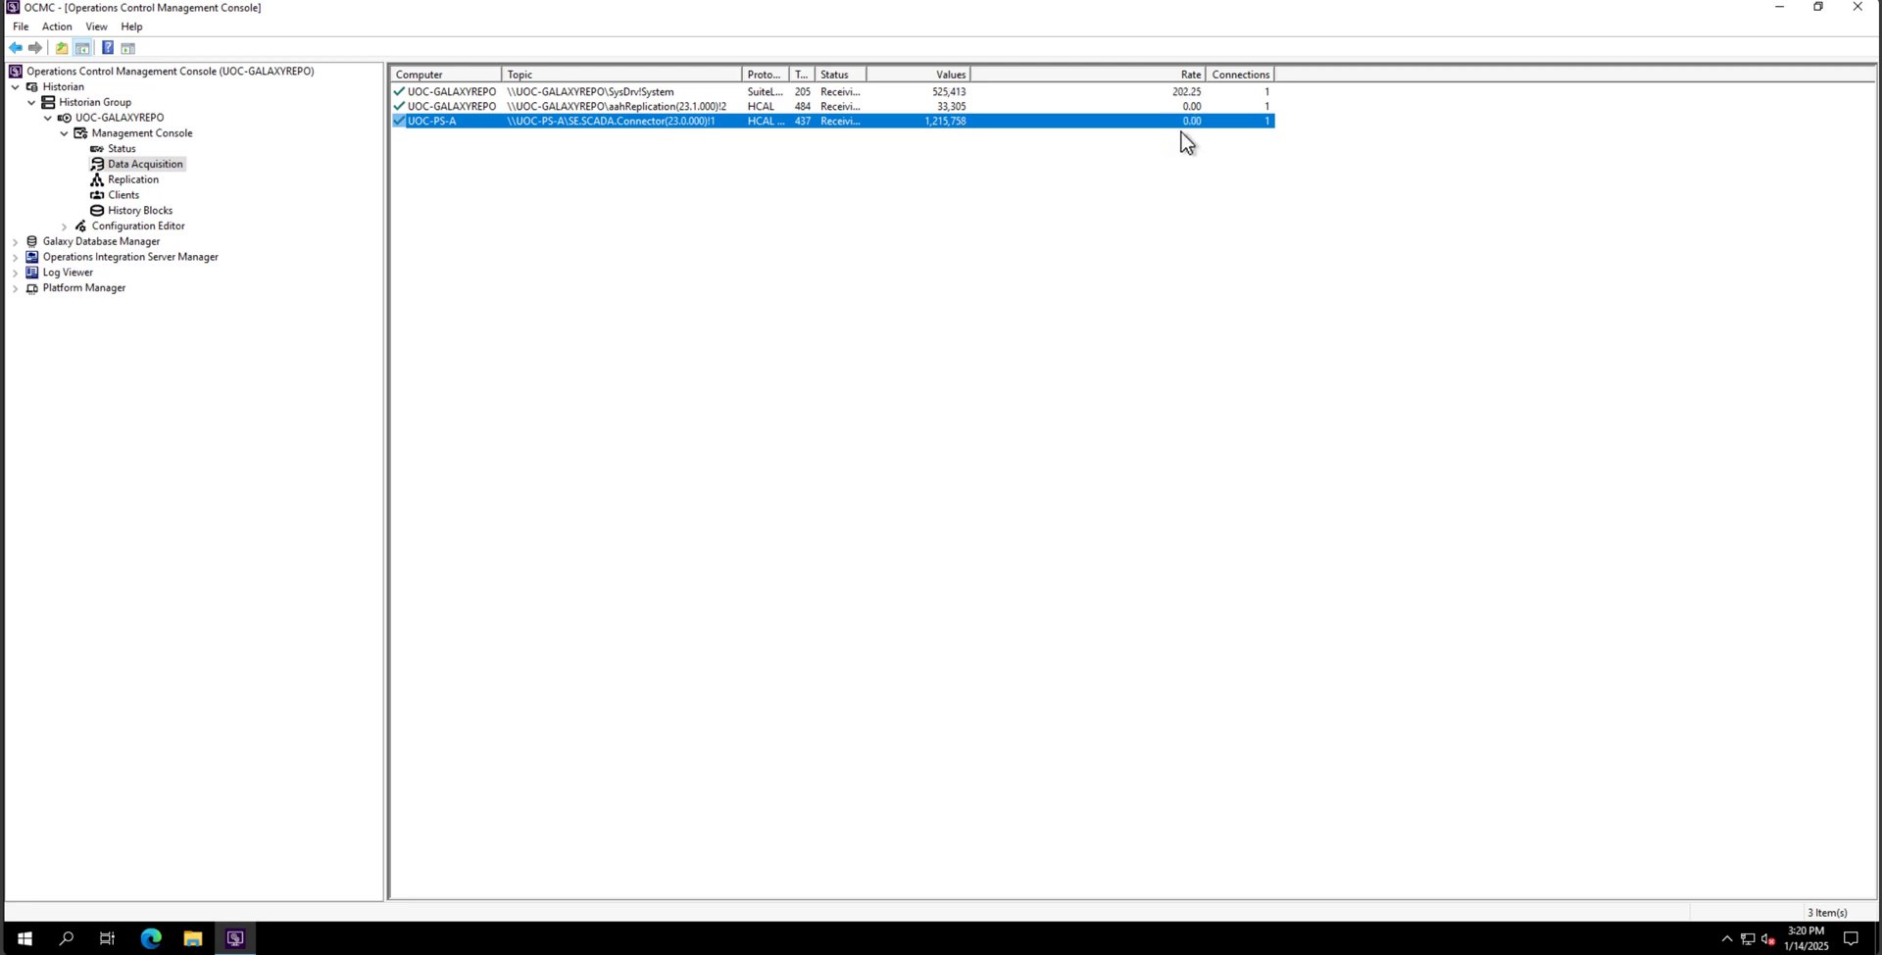
# Launch AVEVA Historian Trend and plot Cluster1.BIT_1.Discrete from Public Groups on the chart
pyautogui.click(33, 938)
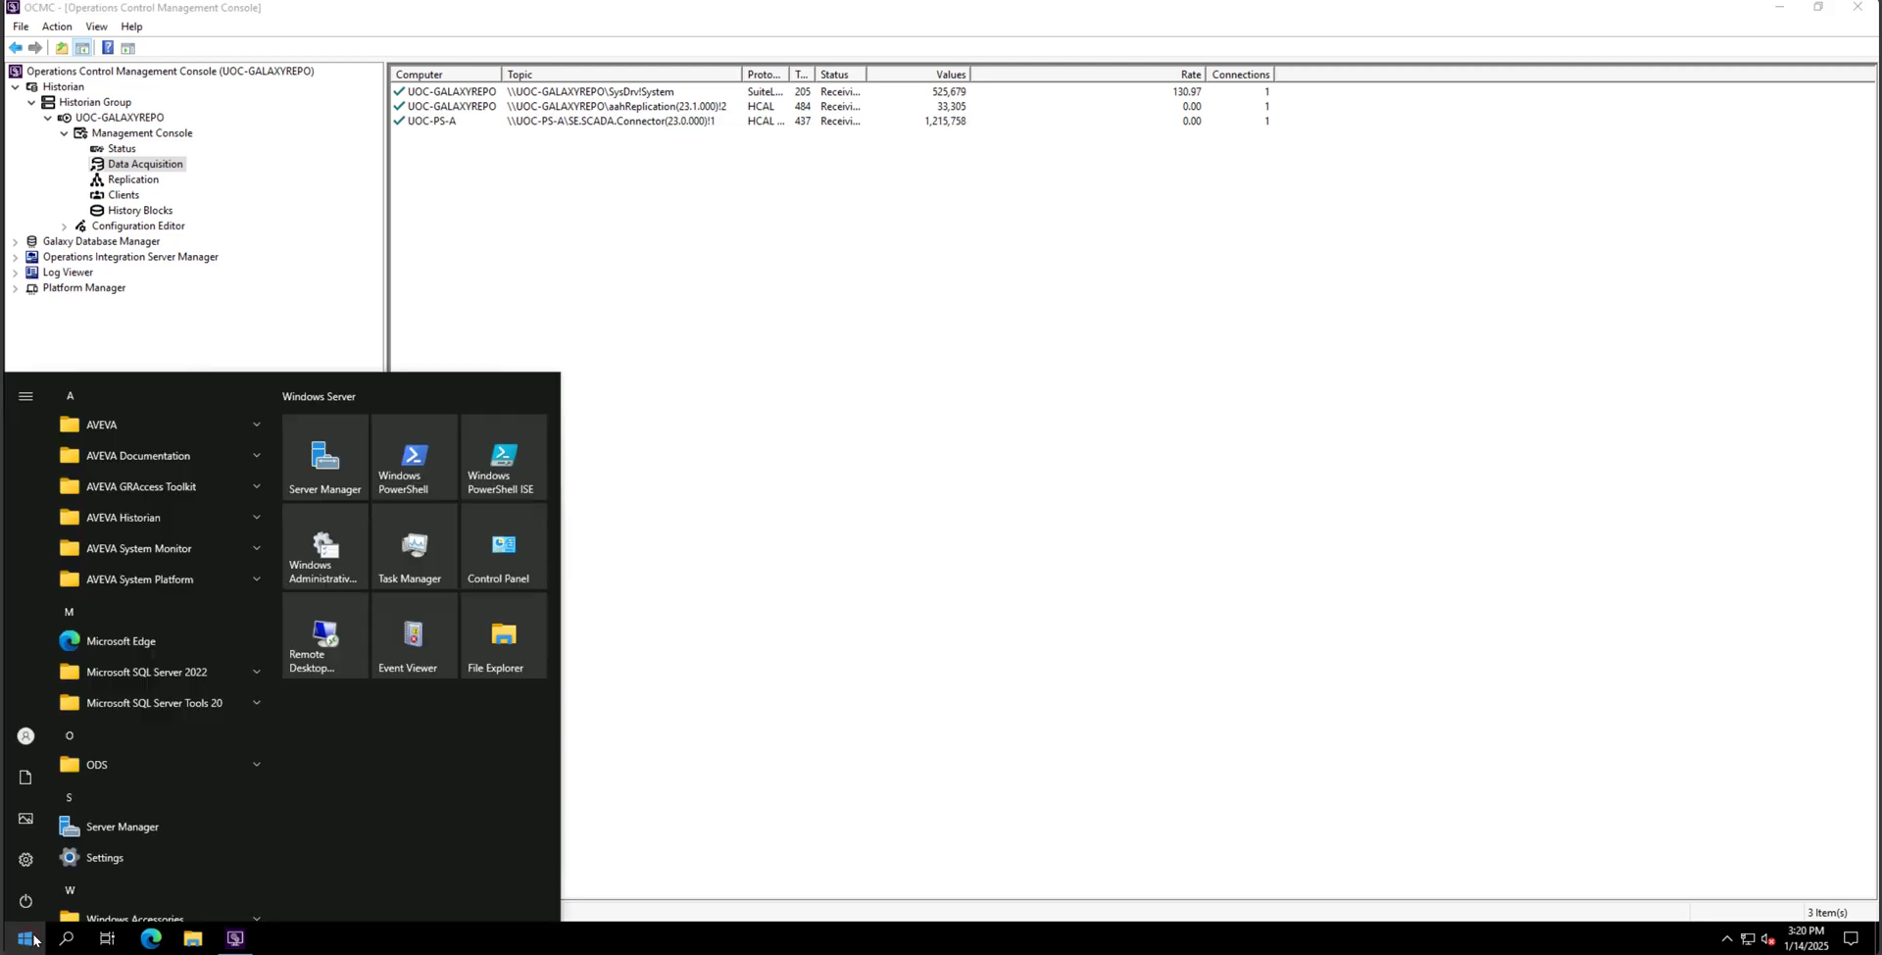
pyautogui.click(157, 519)
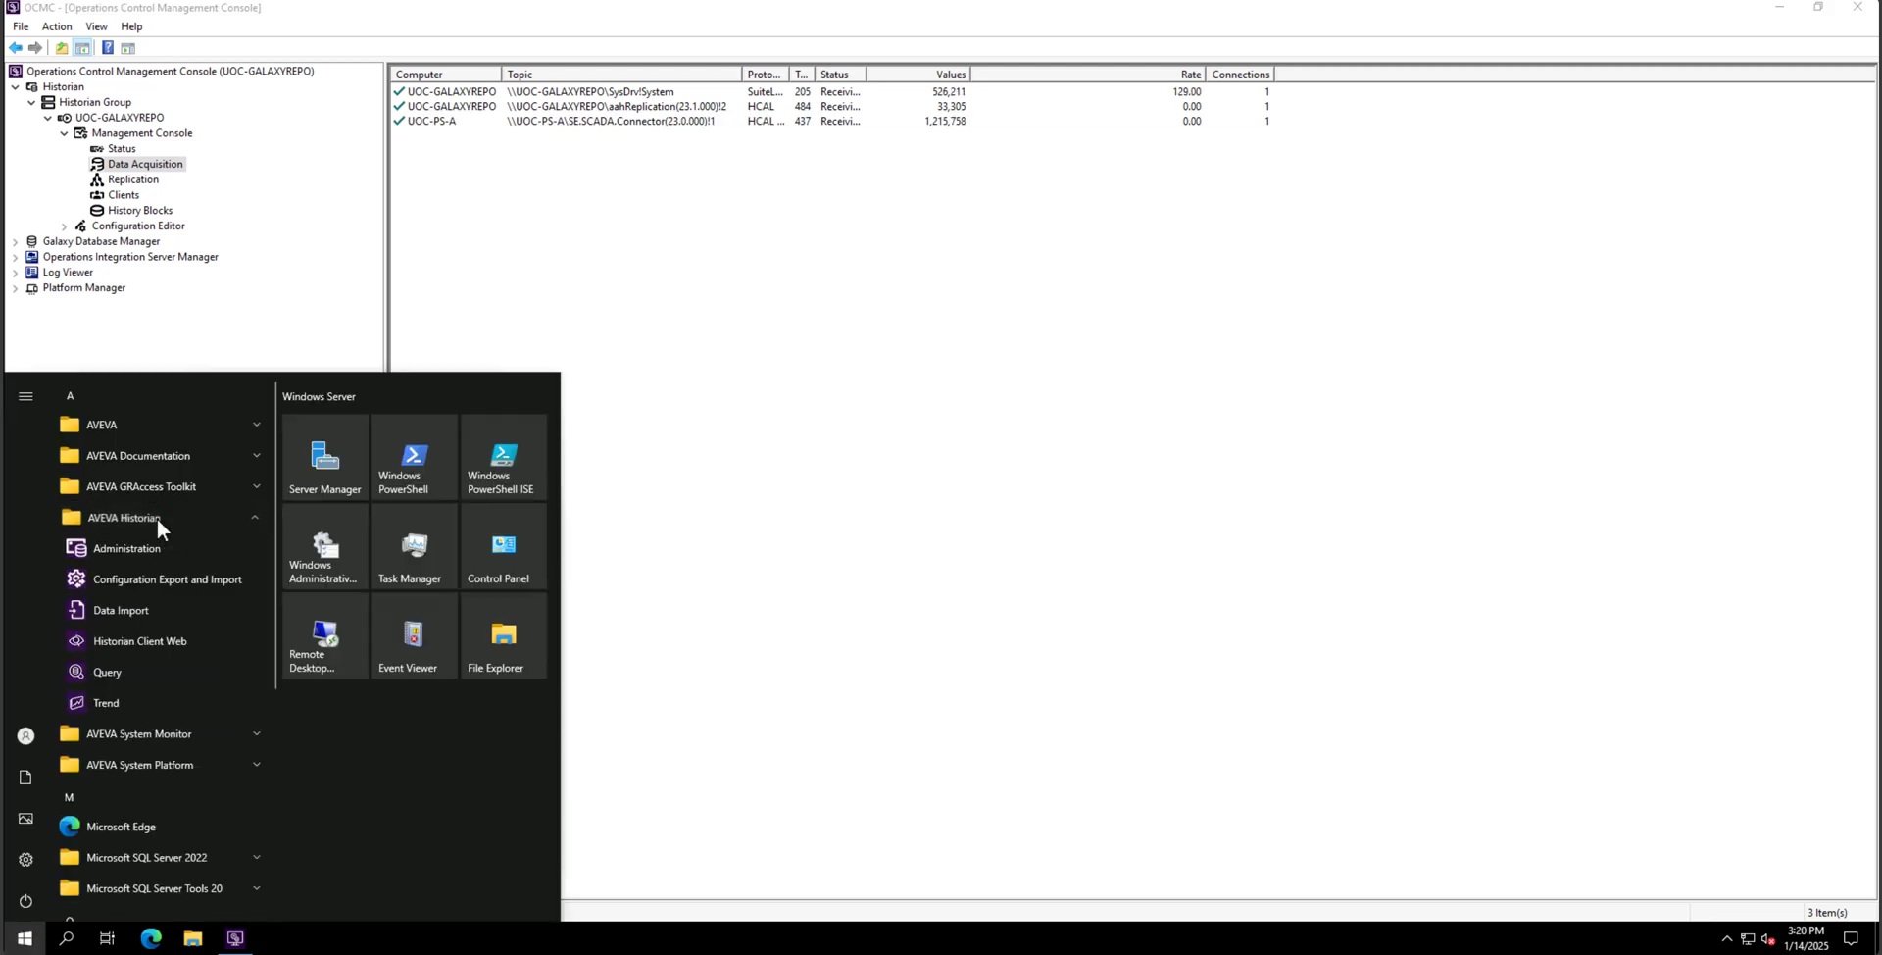
pyautogui.click(123, 694)
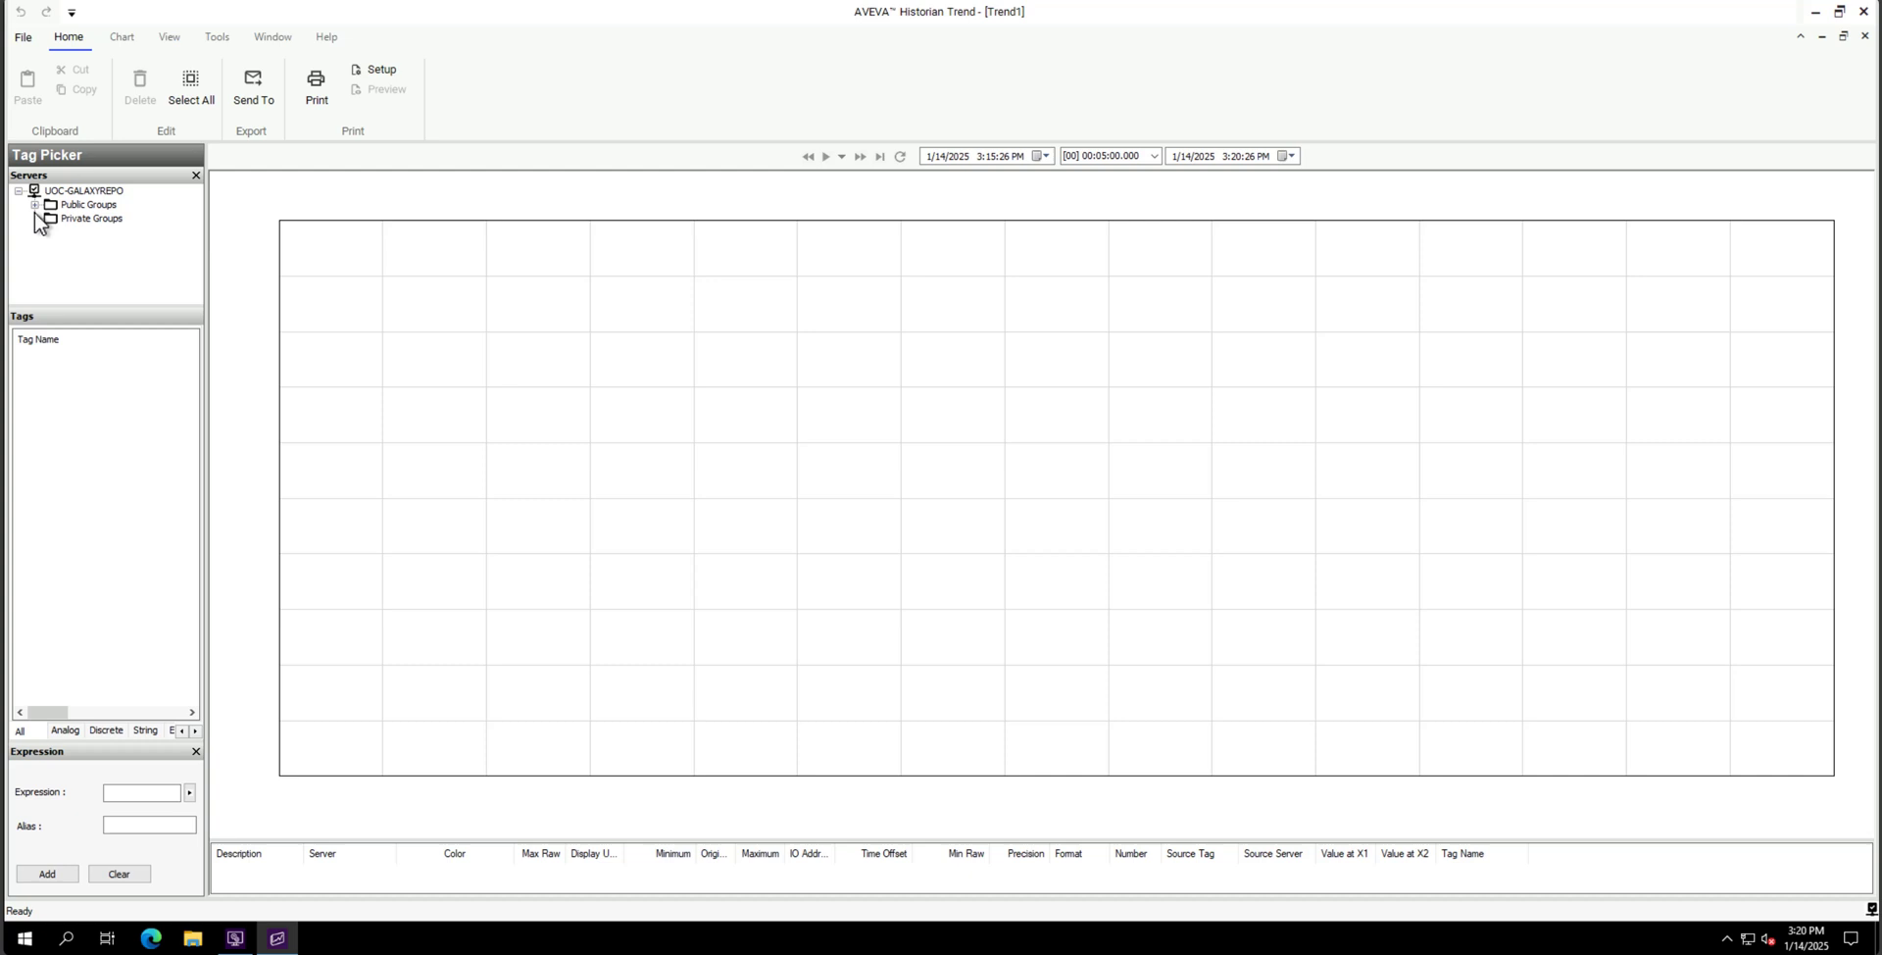
pyautogui.click(35, 205)
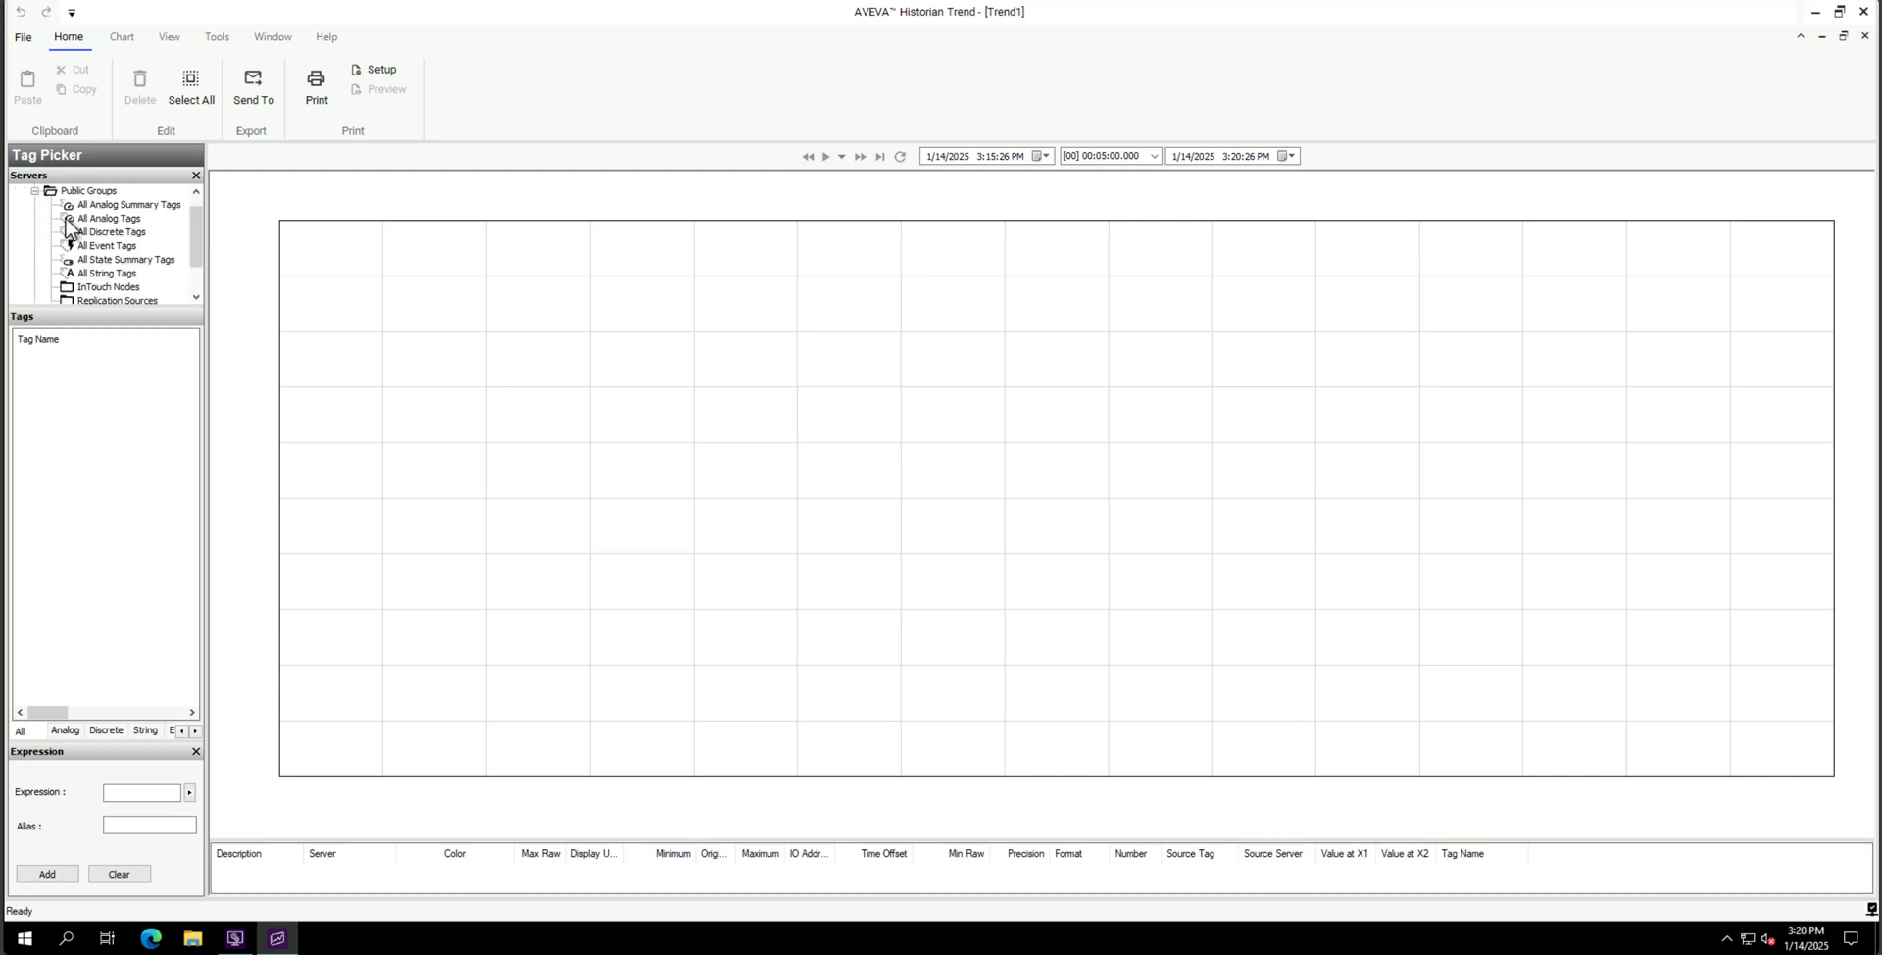
pyautogui.click(82, 192)
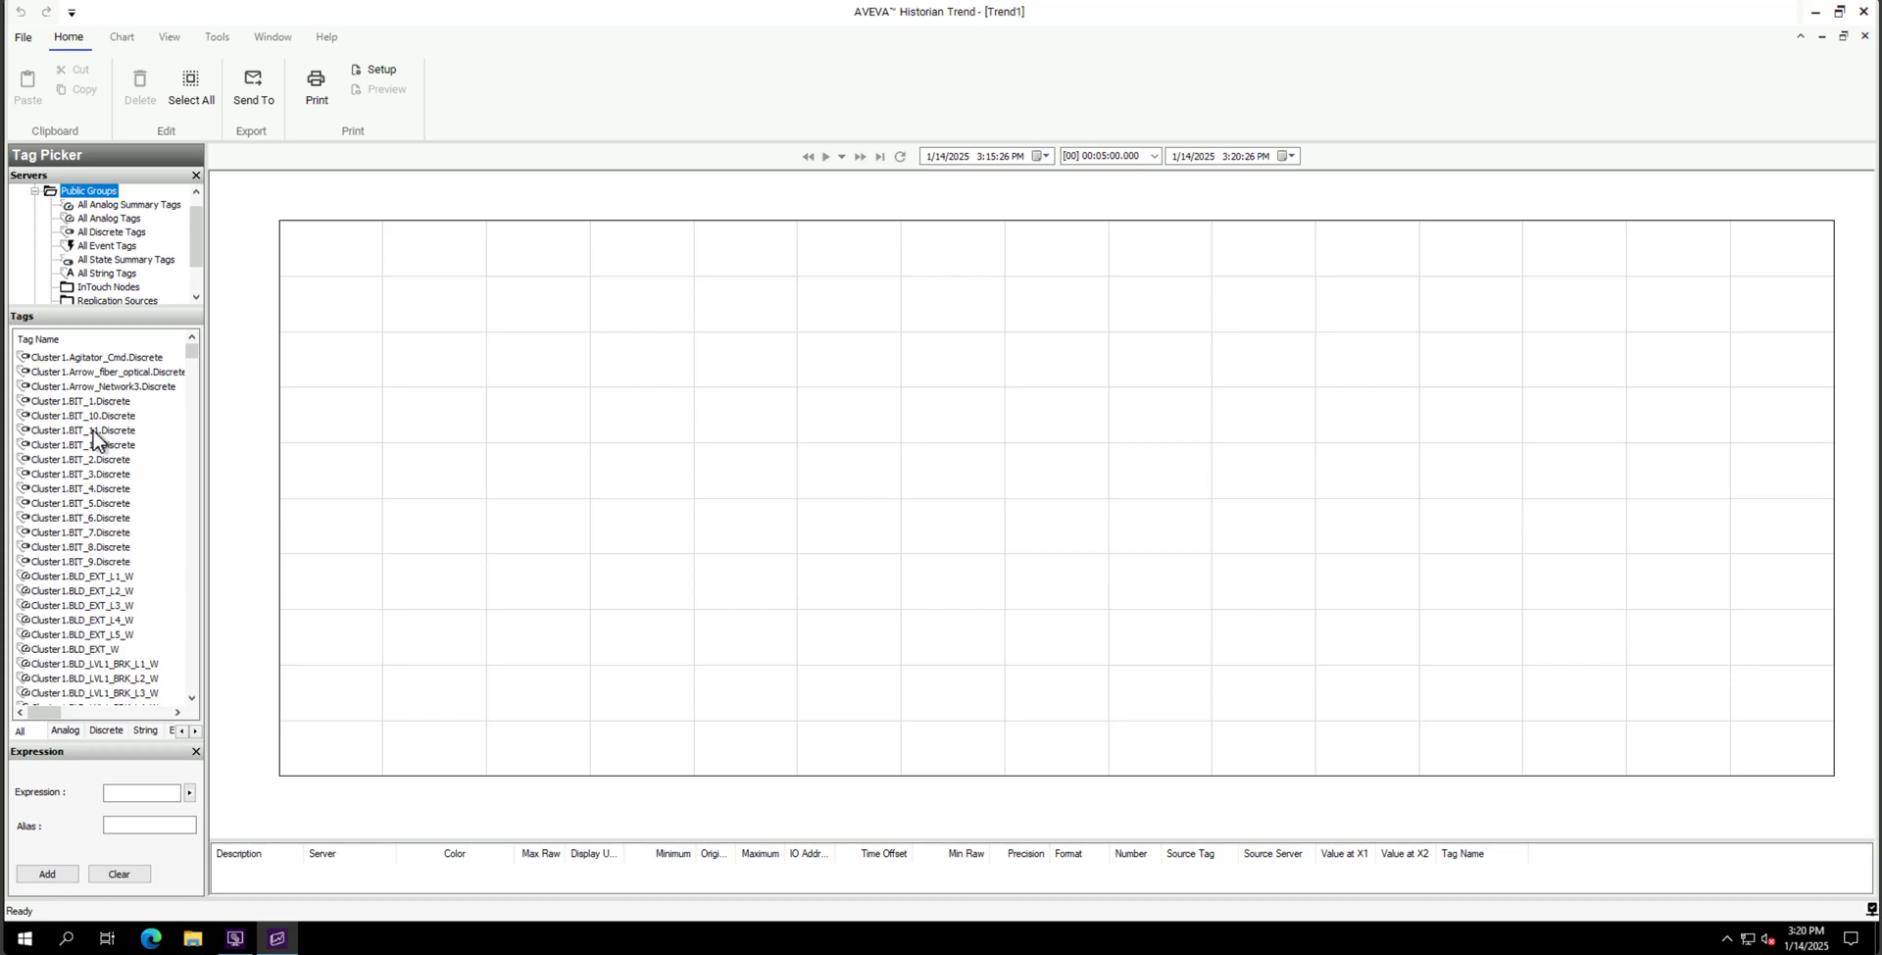
pyautogui.moveTo(196, 359); pyautogui.dragTo(160, 336)
pyautogui.moveTo(113, 405); pyautogui.dragTo(326, 812)
pyautogui.moveTo(331, 873); pyautogui.dragTo(294, 809)
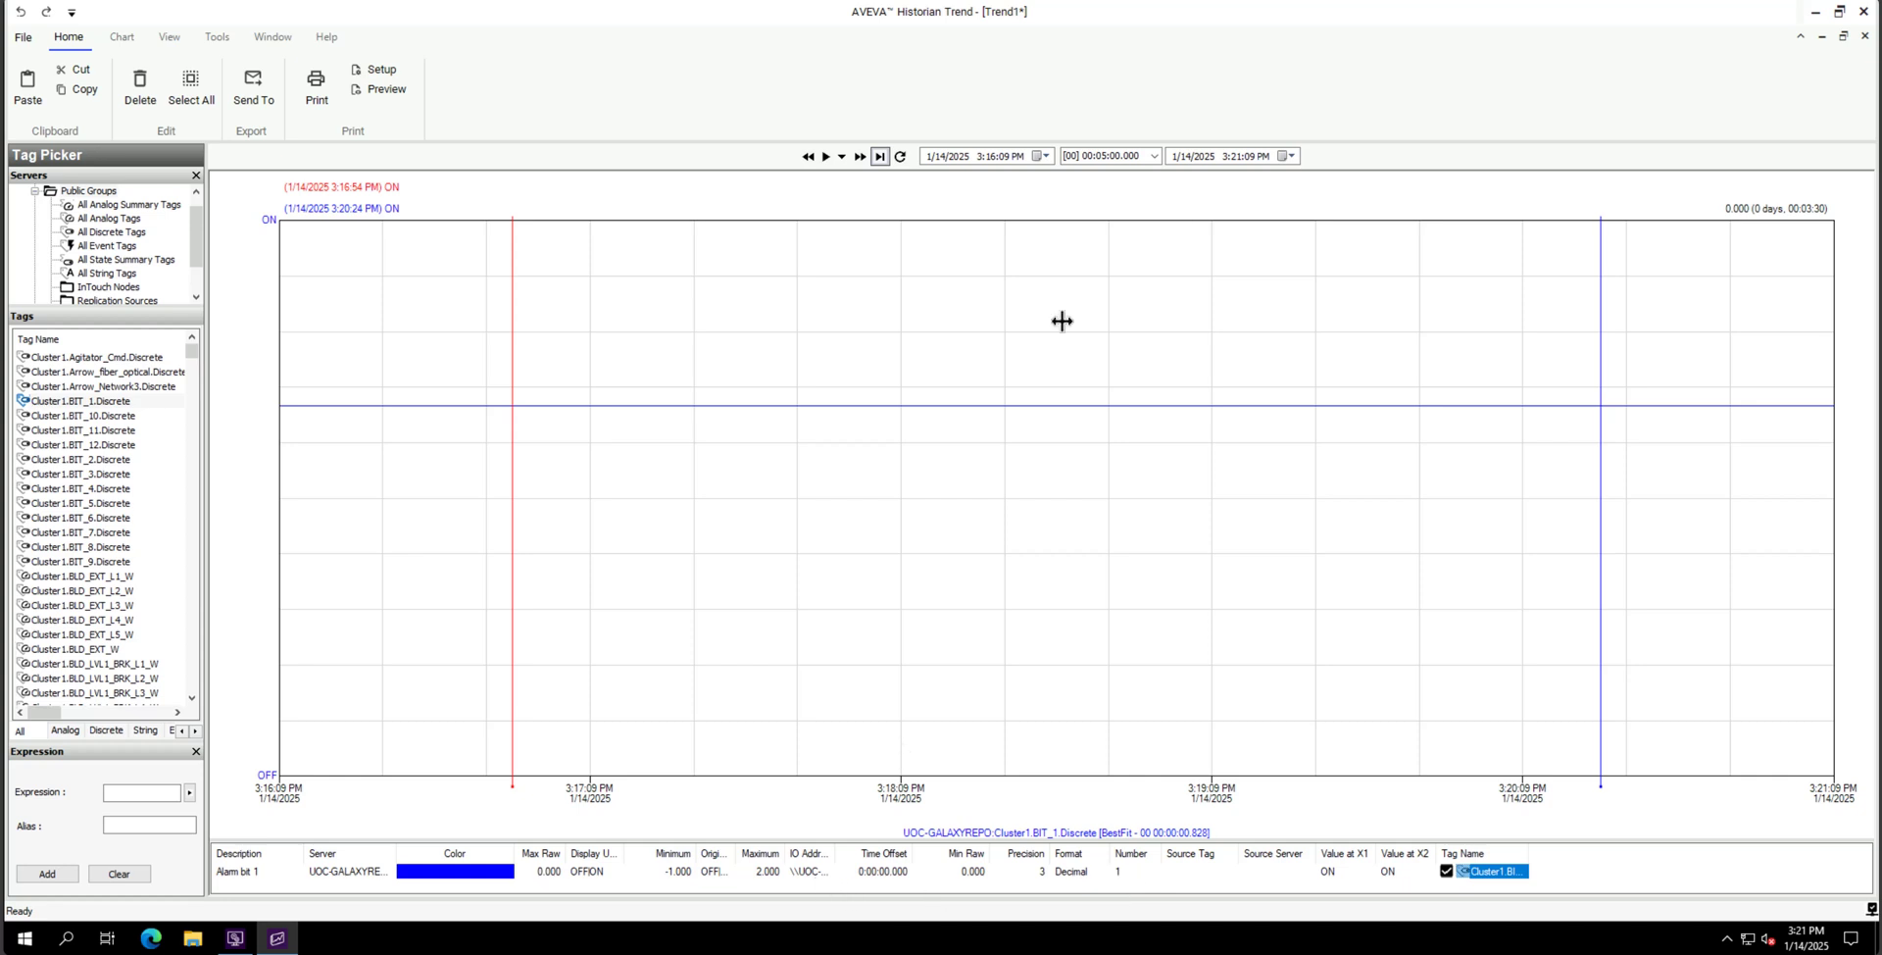
# Set the chart duration to 00:01:00 and switch the trend to live updating
pyautogui.click(1154, 161)
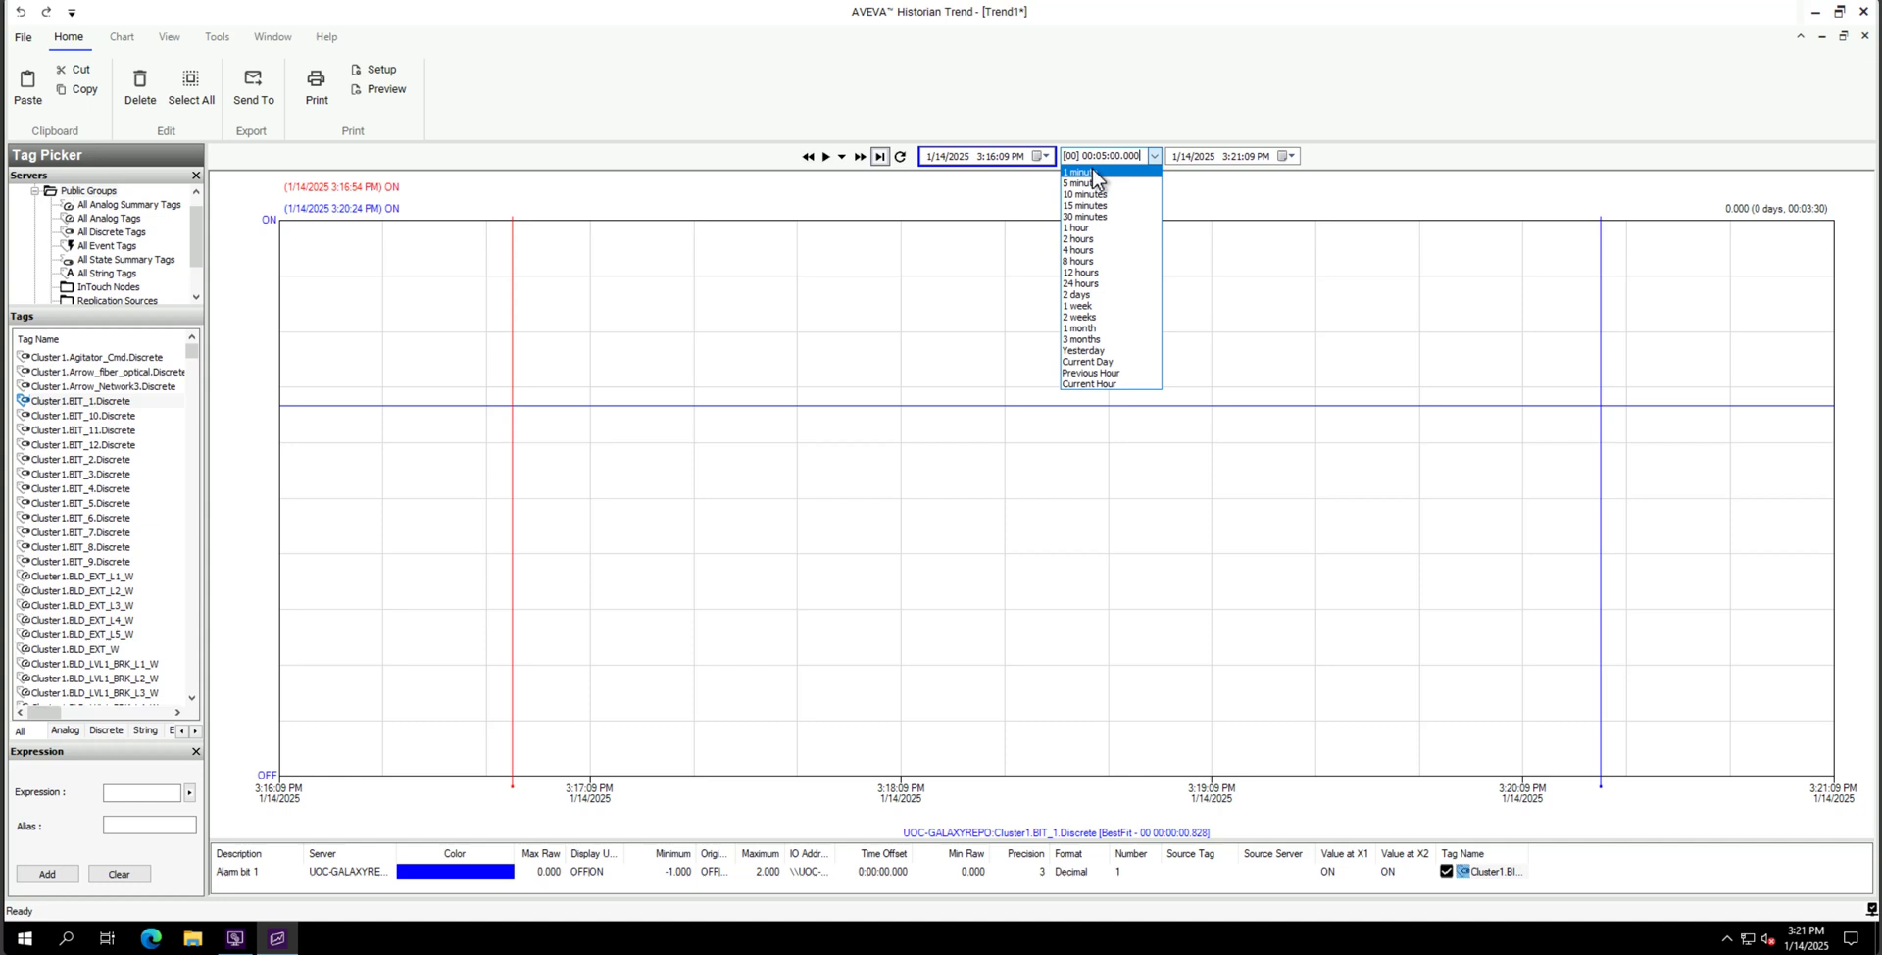
pyautogui.click(1093, 176)
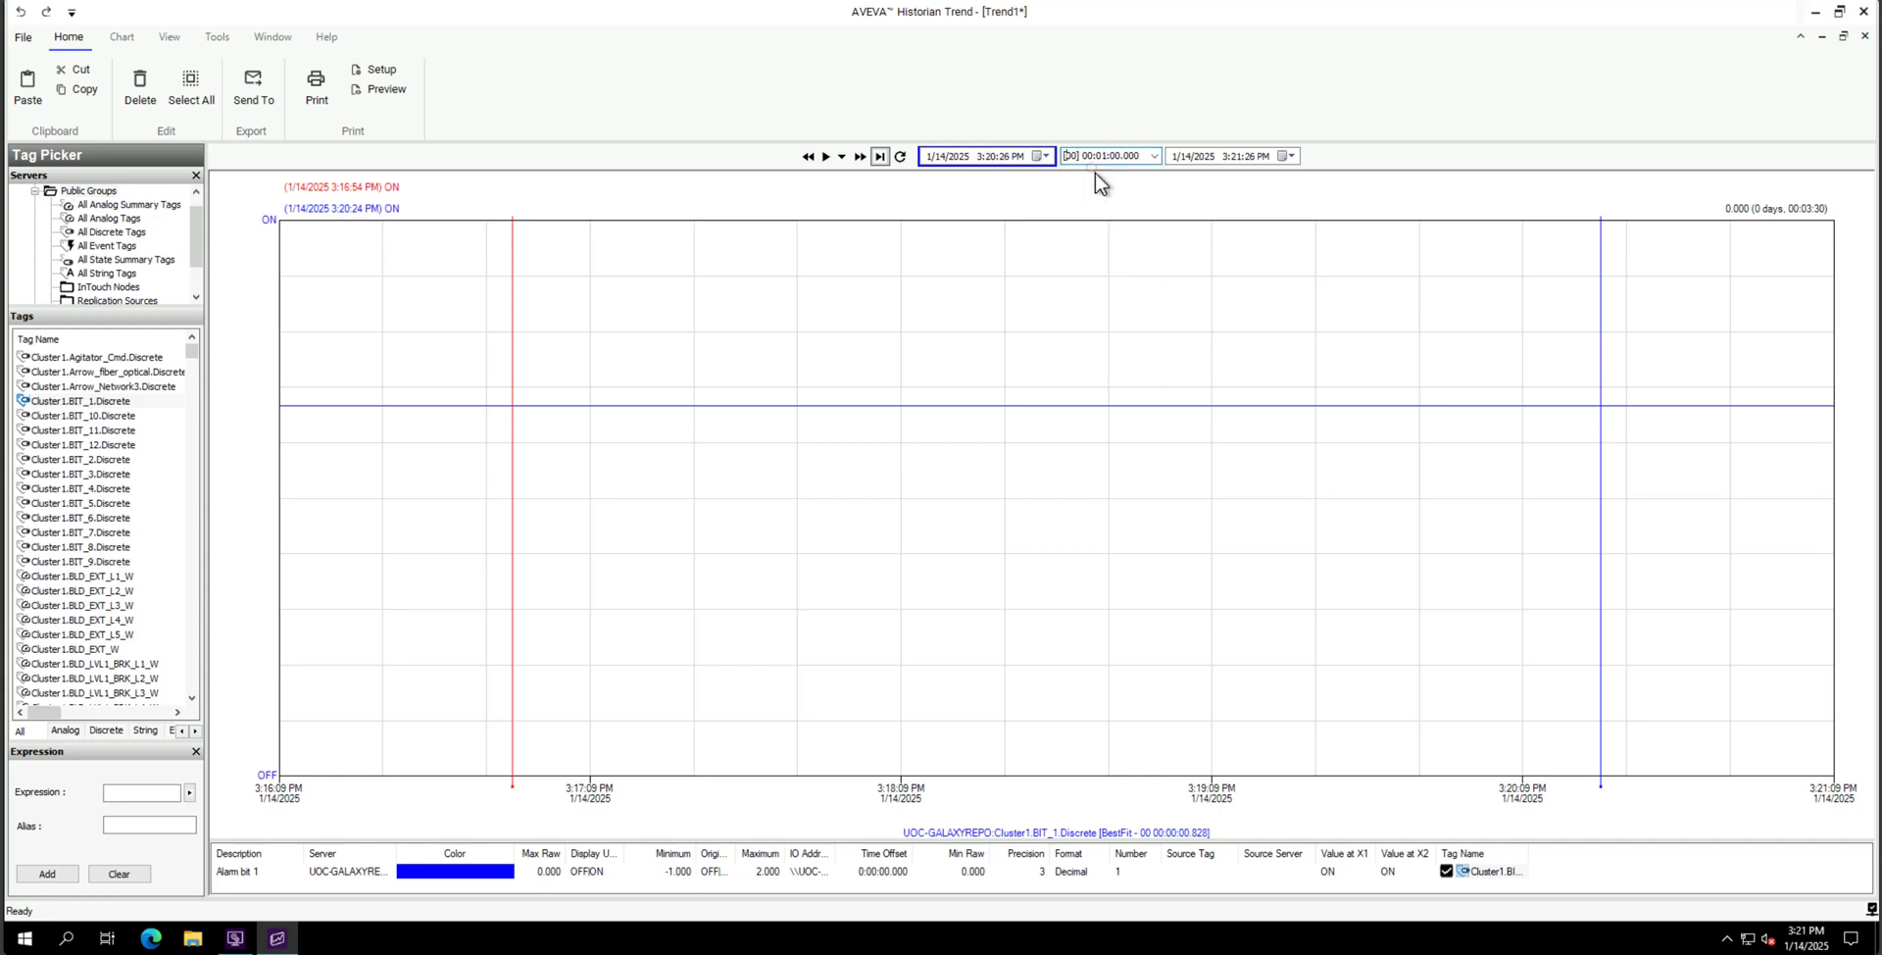
pyautogui.click(828, 158)
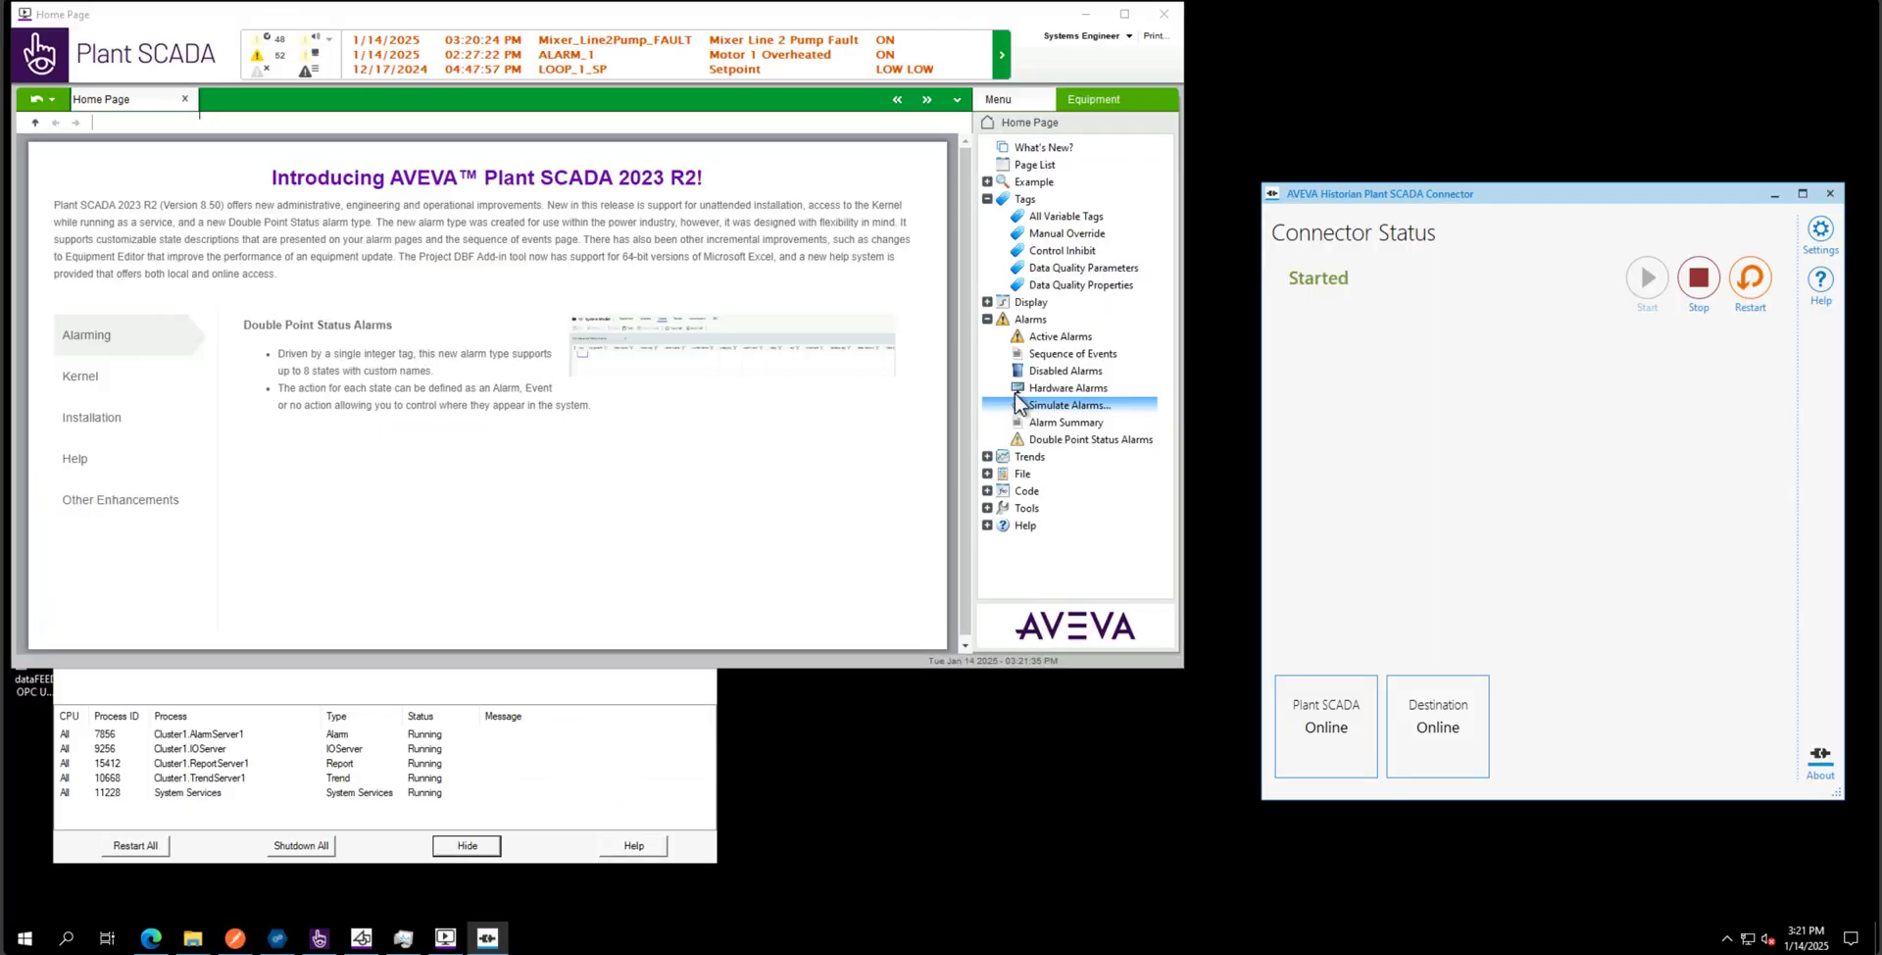
# In Simulate Alarms, toggle Alarm 1 off so Motor 1 Overheated shows OFF
pyautogui.click(1103, 407)
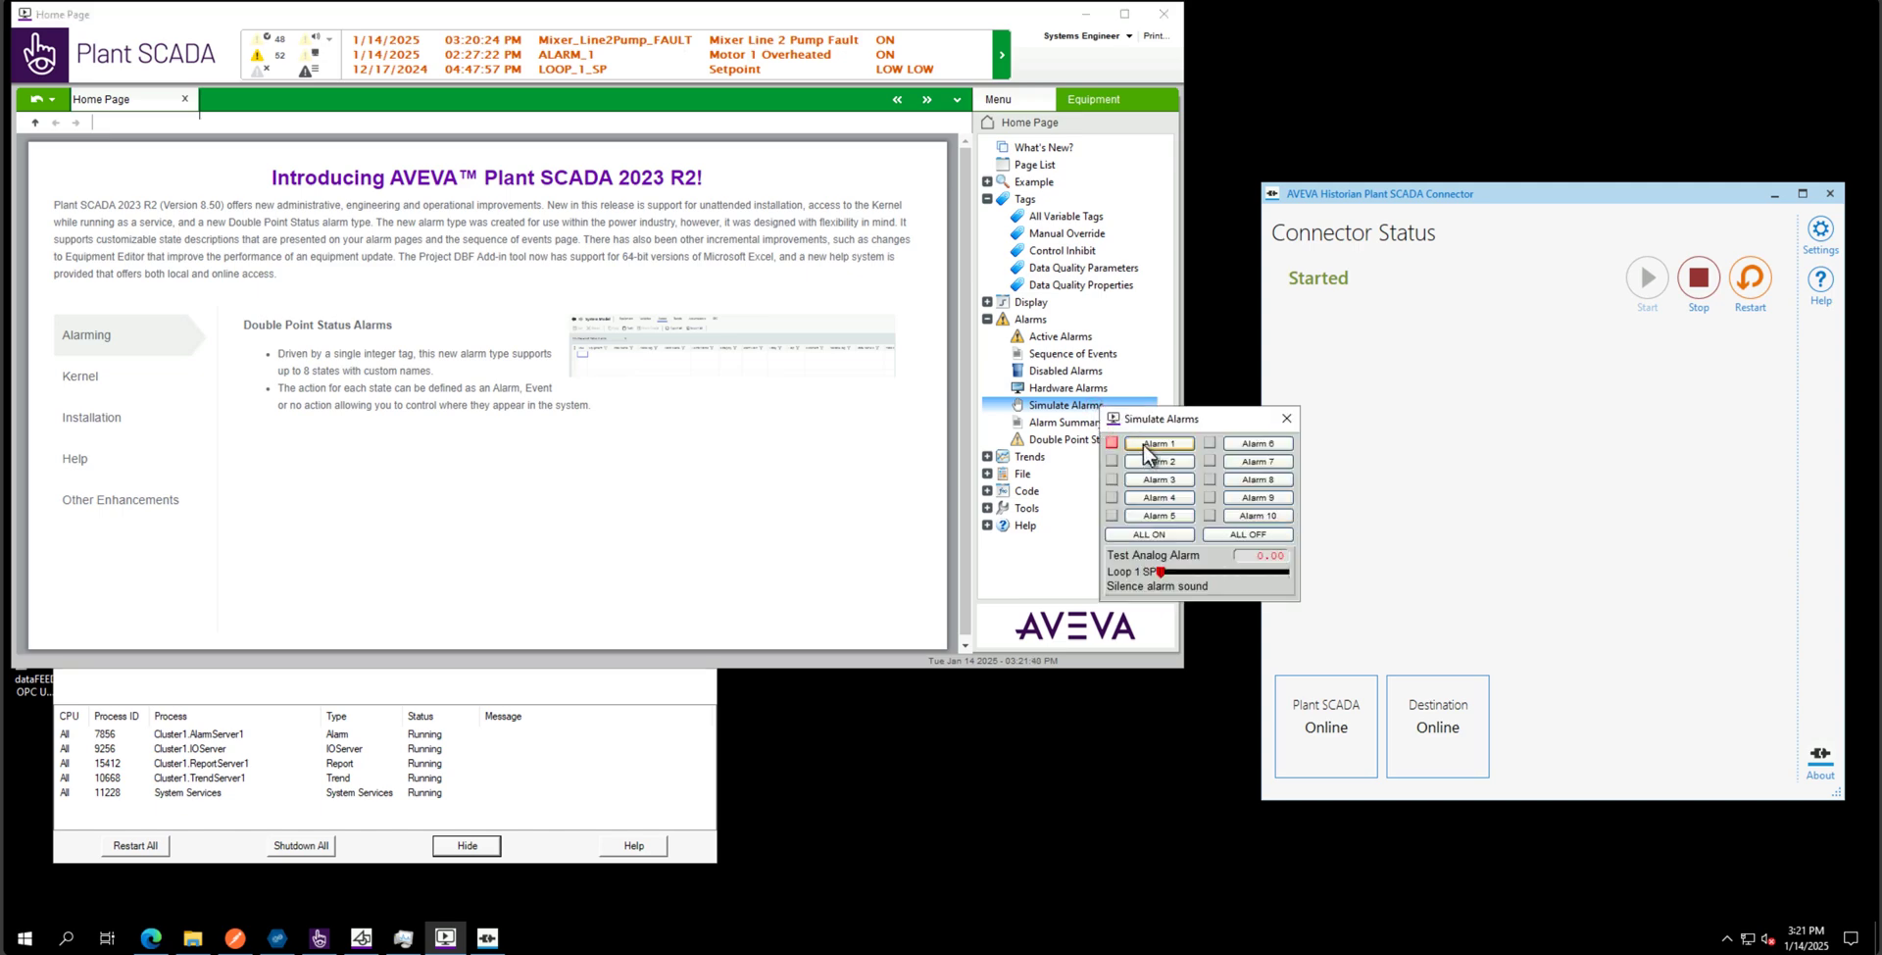
pyautogui.click(1143, 444)
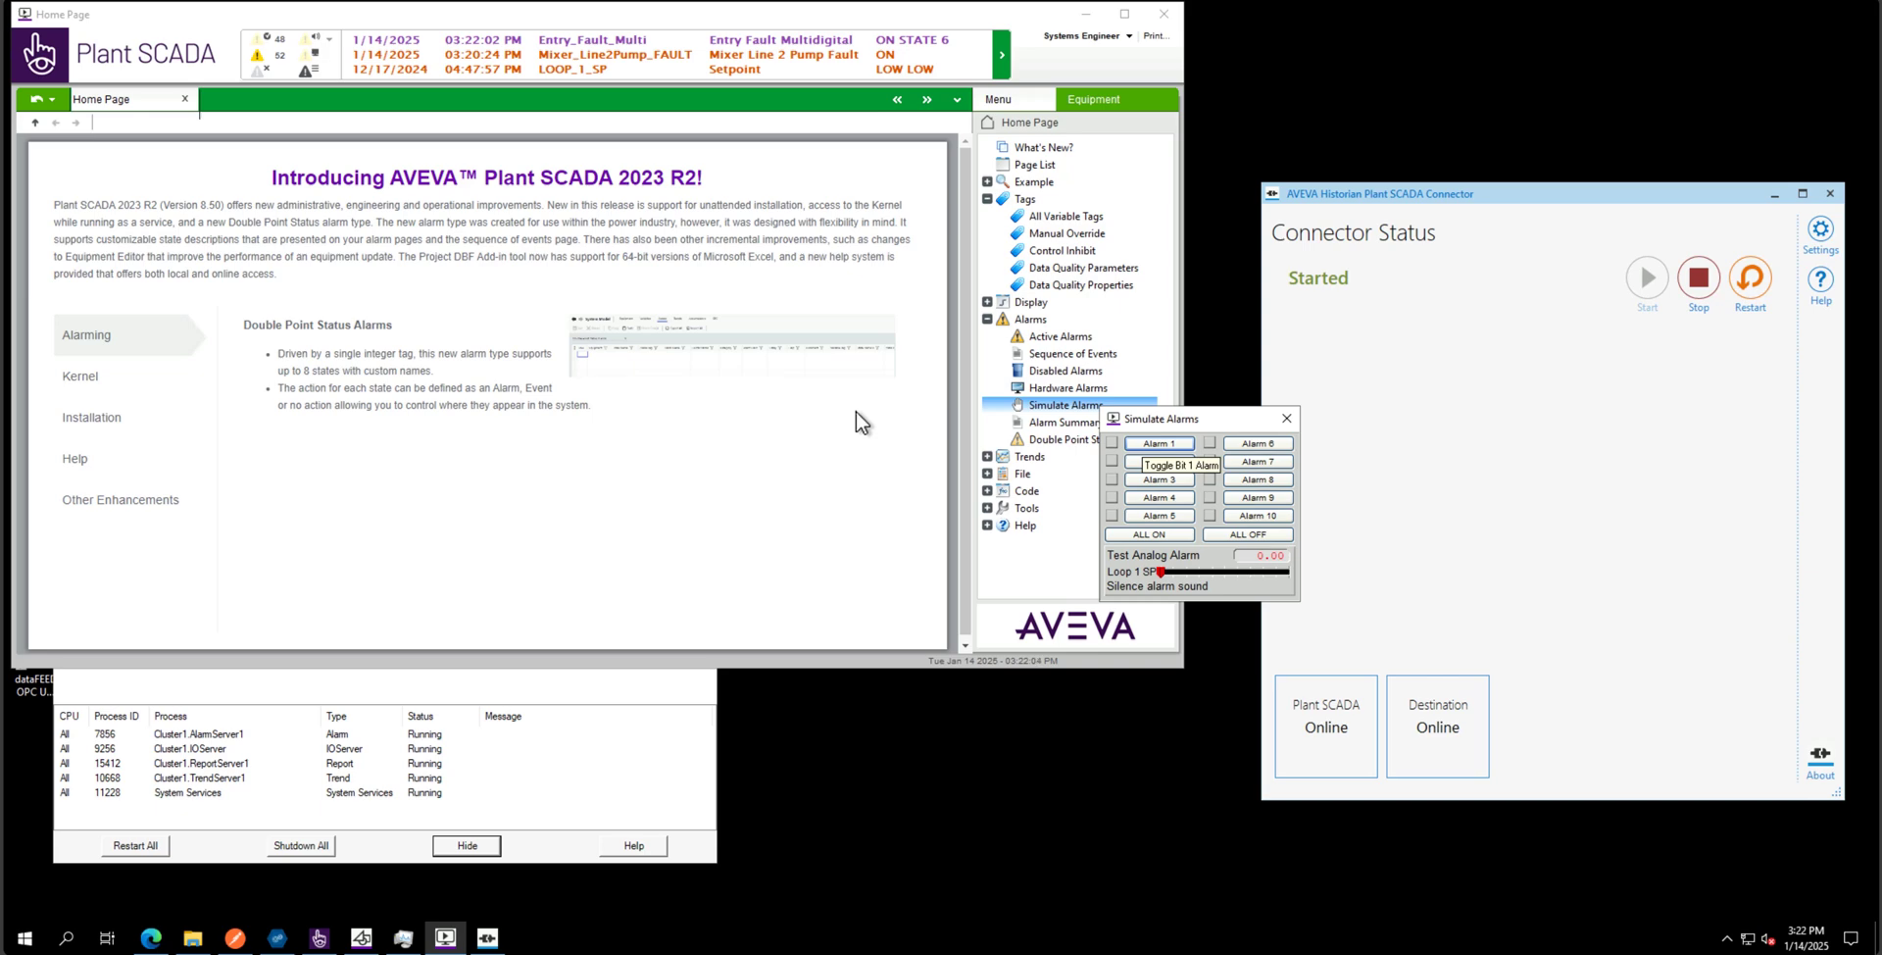
pyautogui.moveTo(361, 937)
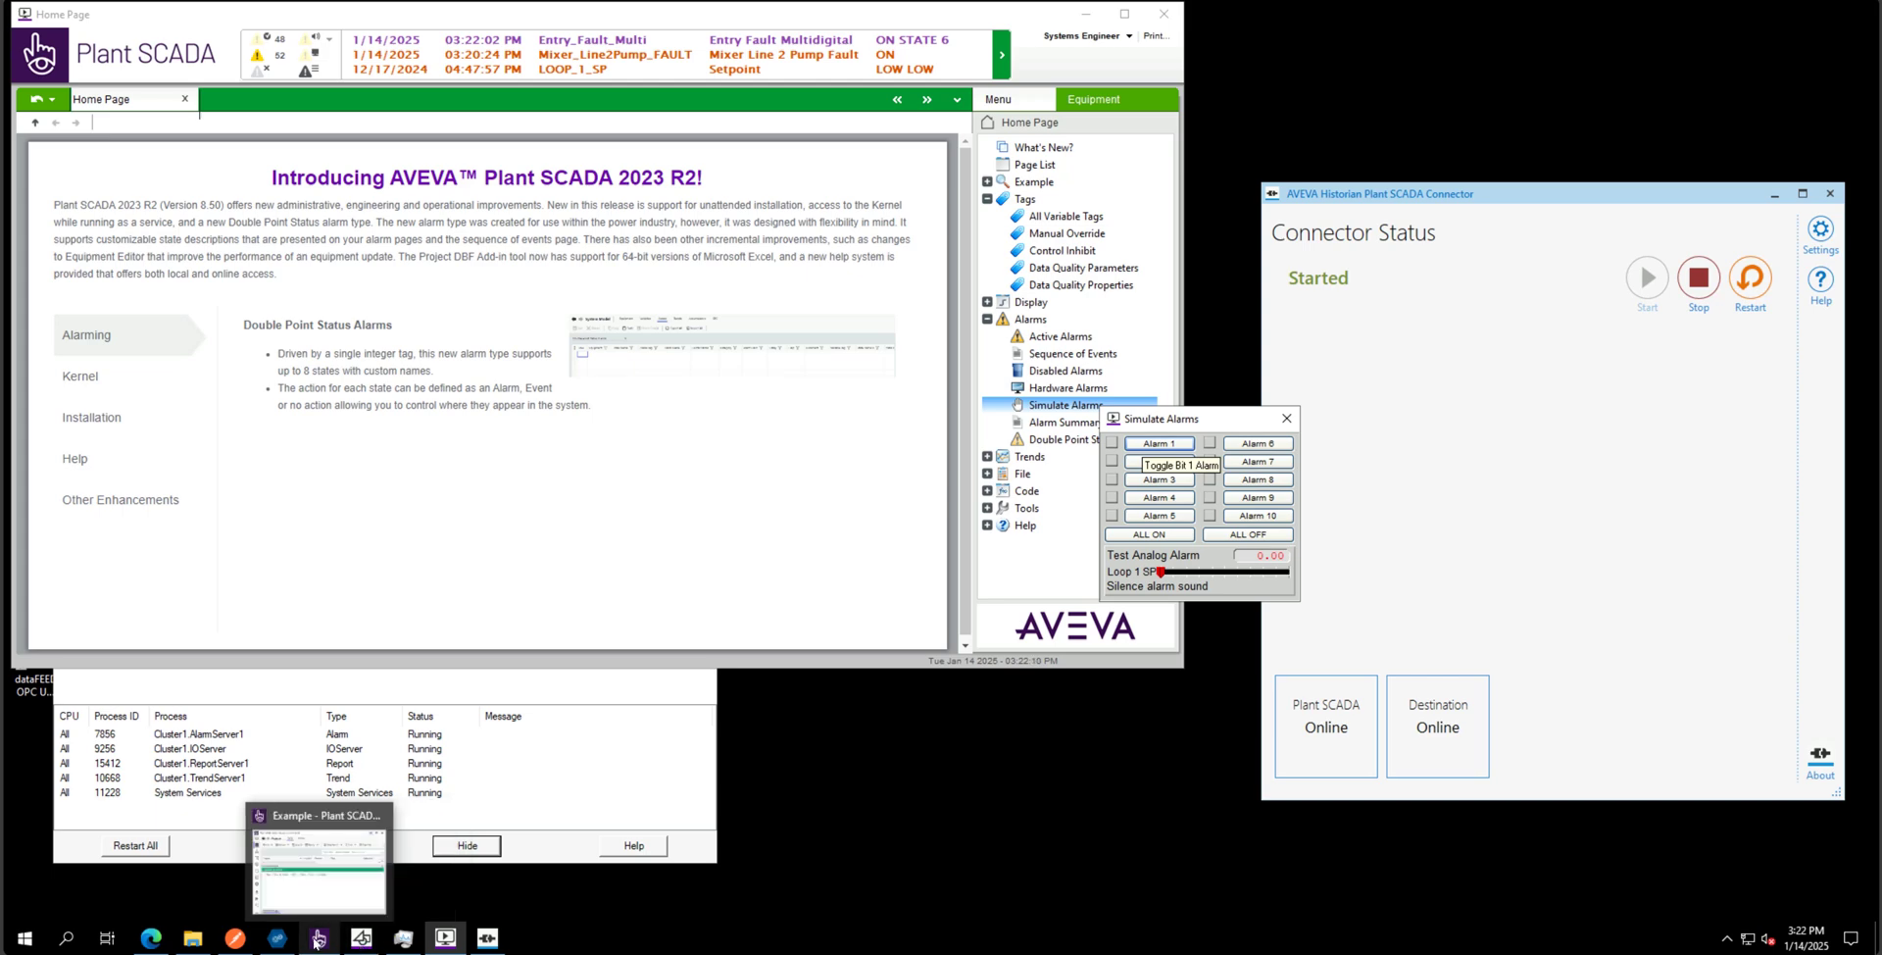
pyautogui.click(319, 937)
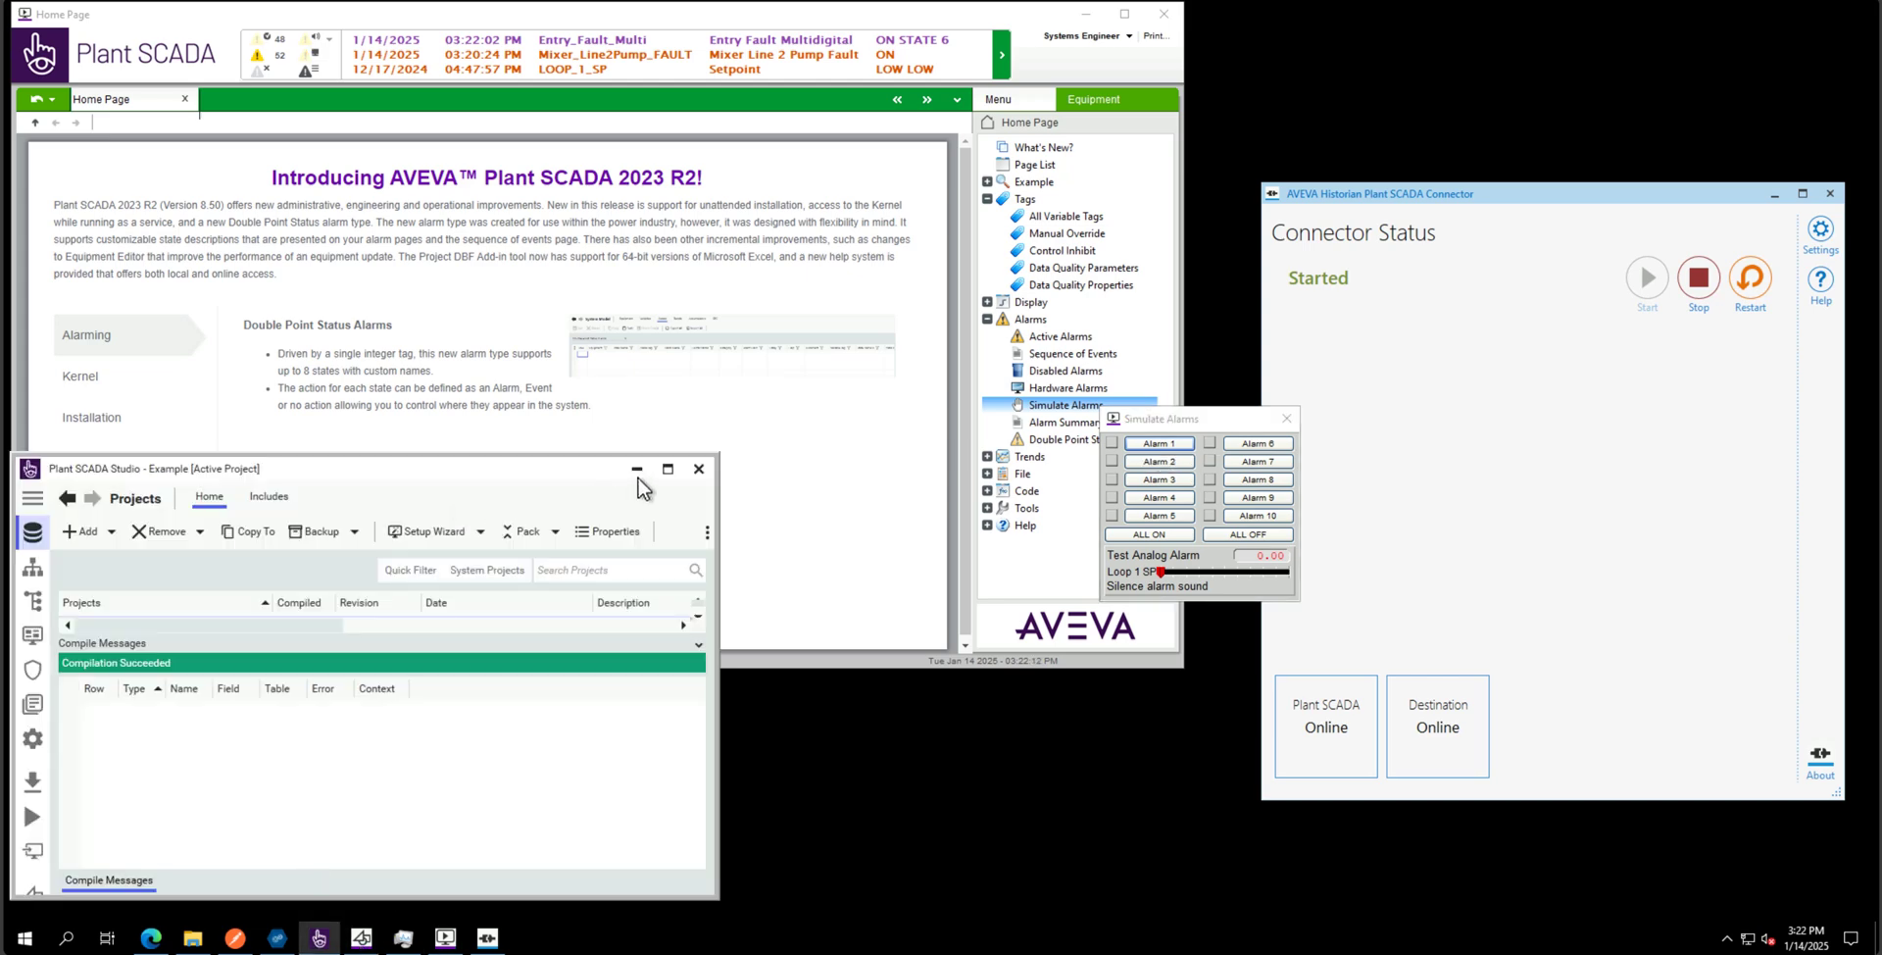
pyautogui.click(662, 474)
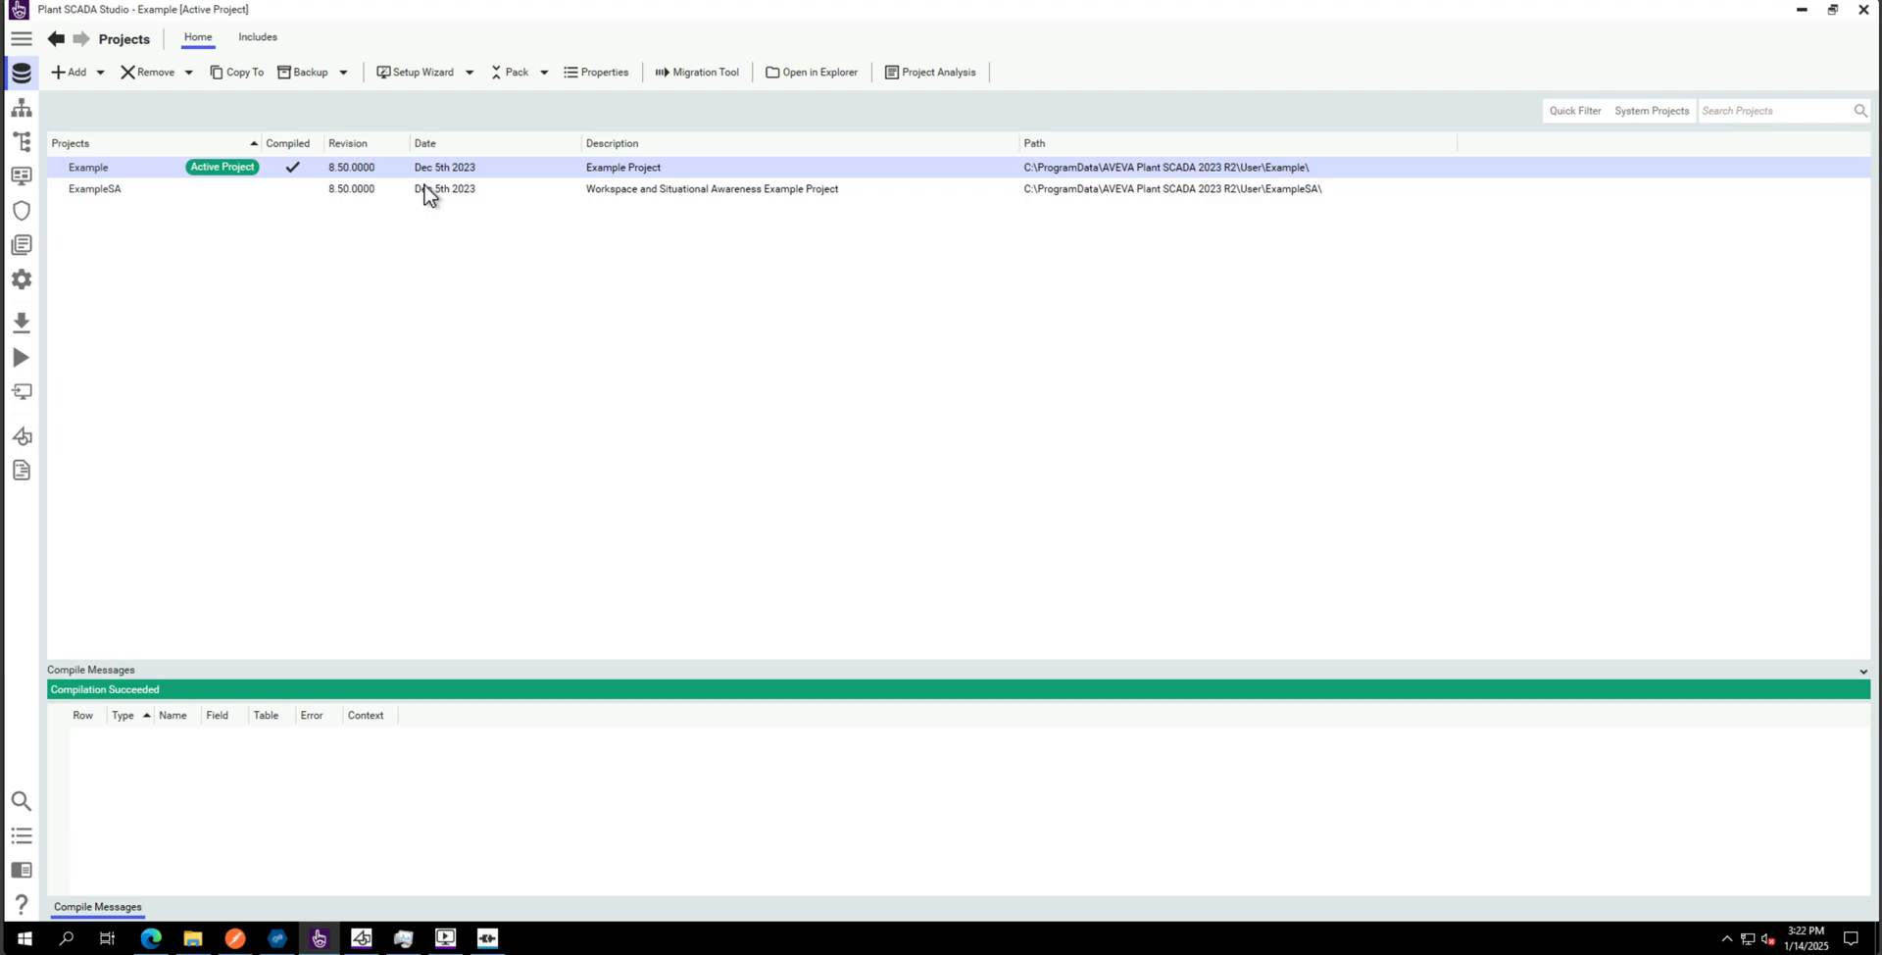
pyautogui.click(28, 150)
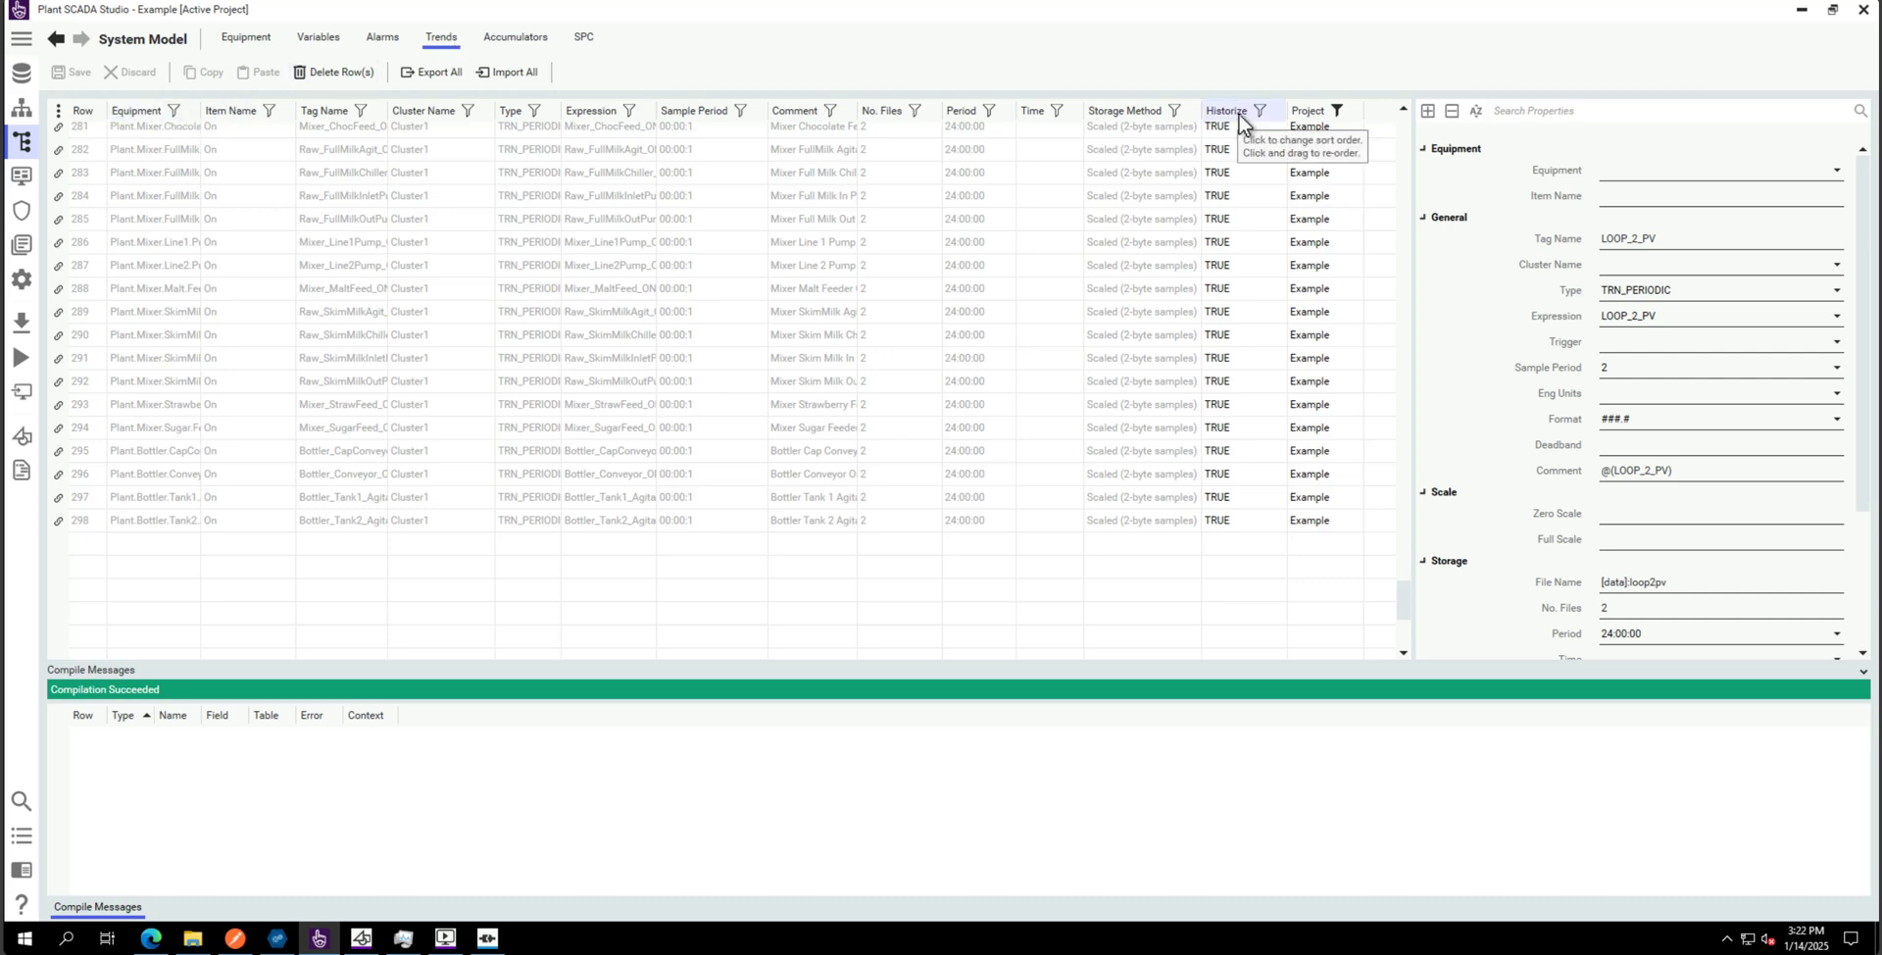
pyautogui.scroll(20, 1388, 491)
pyautogui.scroll(20, 1383, 179)
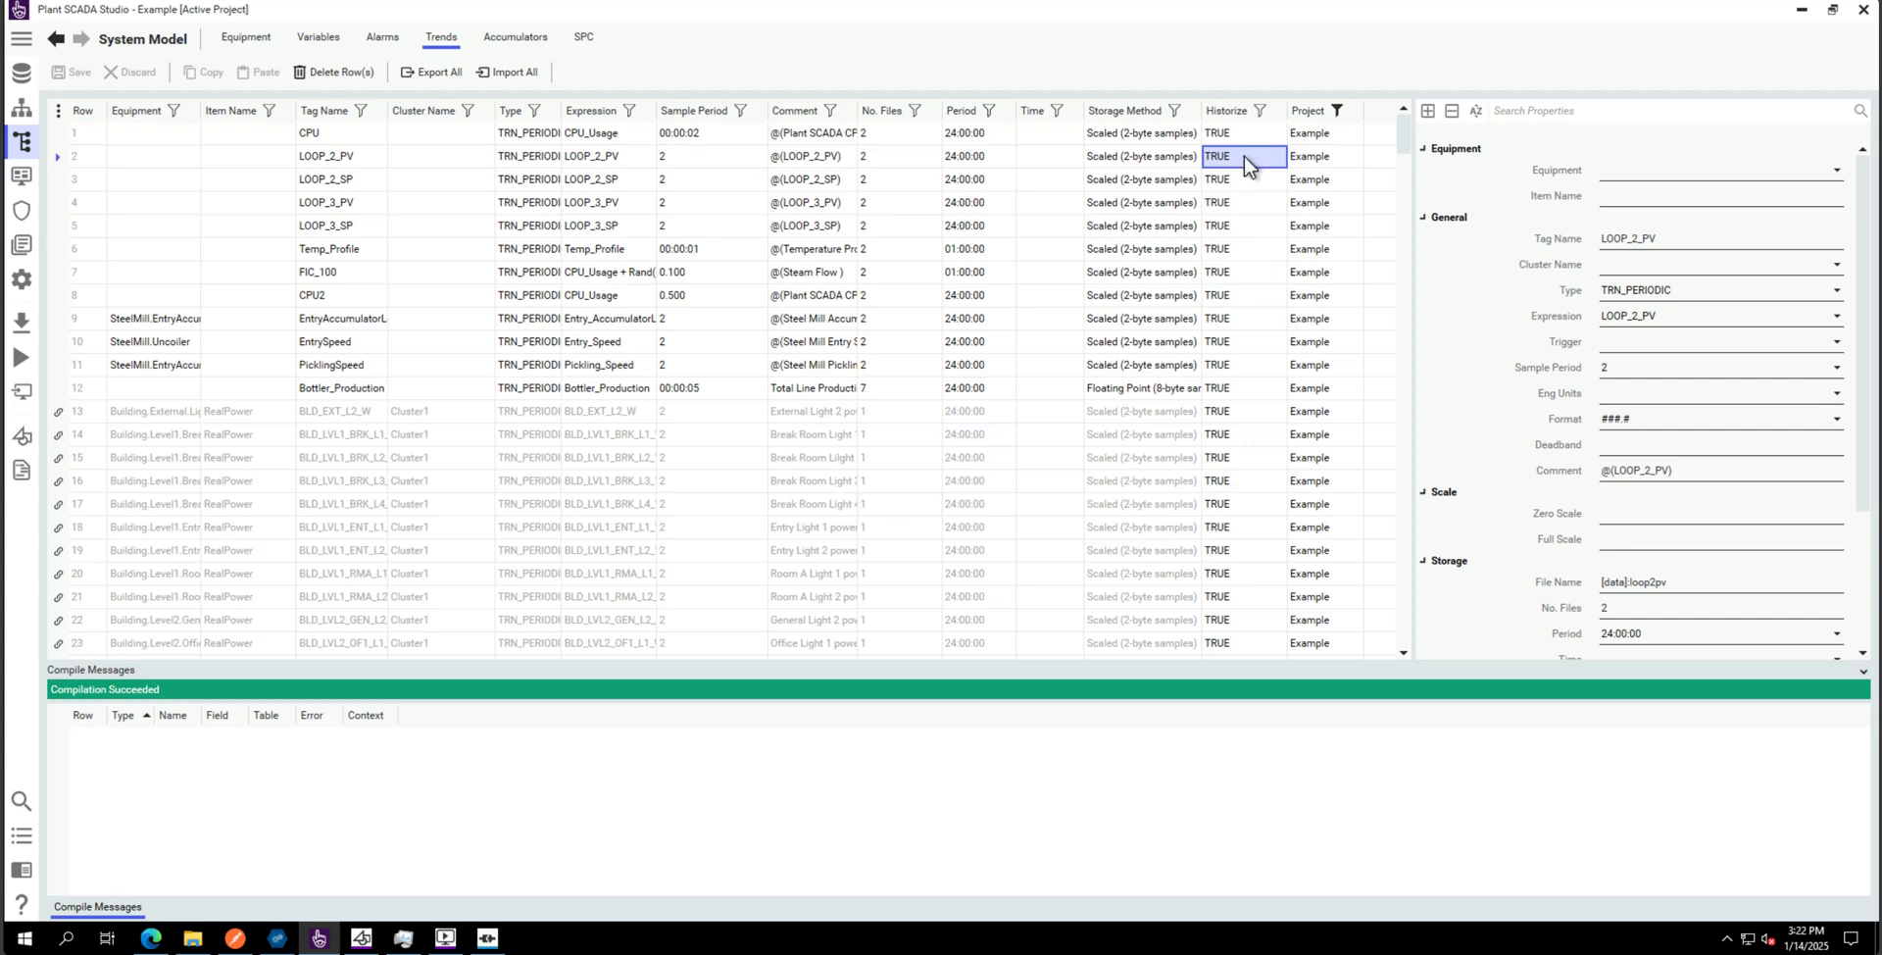
pyautogui.click(1800, 11)
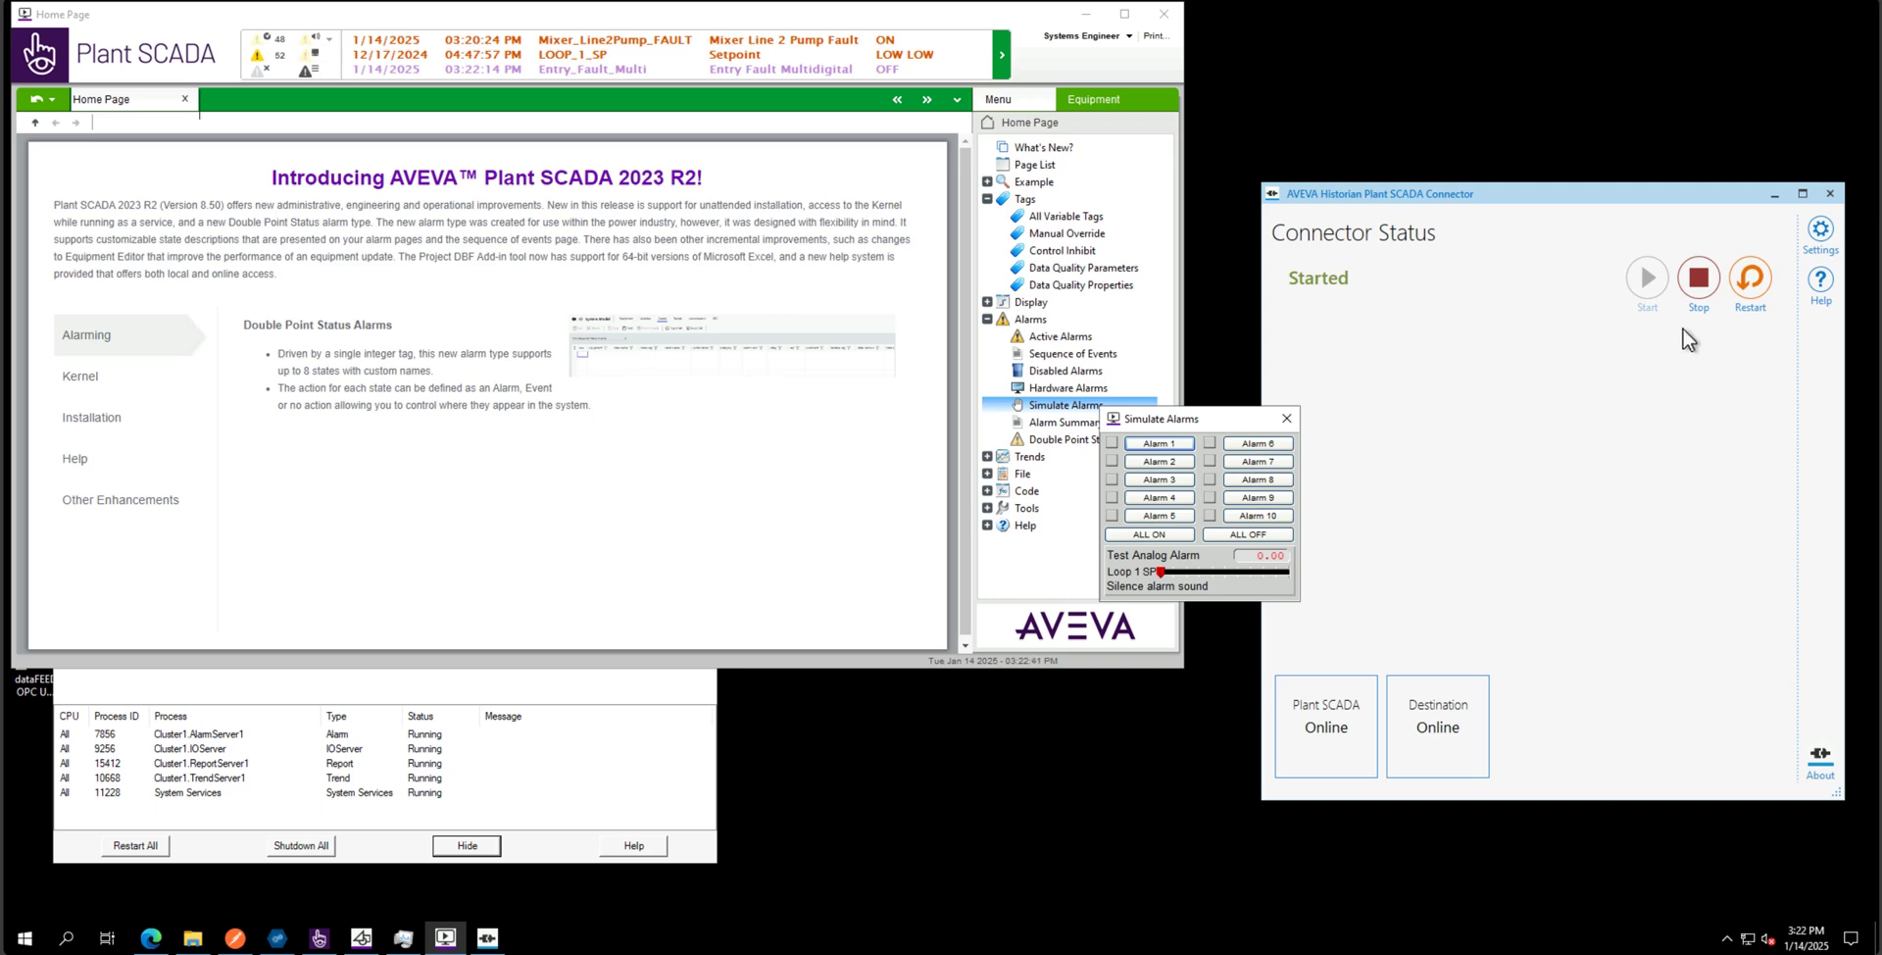
# Stop the Plant SCADA Connector so Plant SCADA and Destination both disconnect
pyautogui.click(1699, 277)
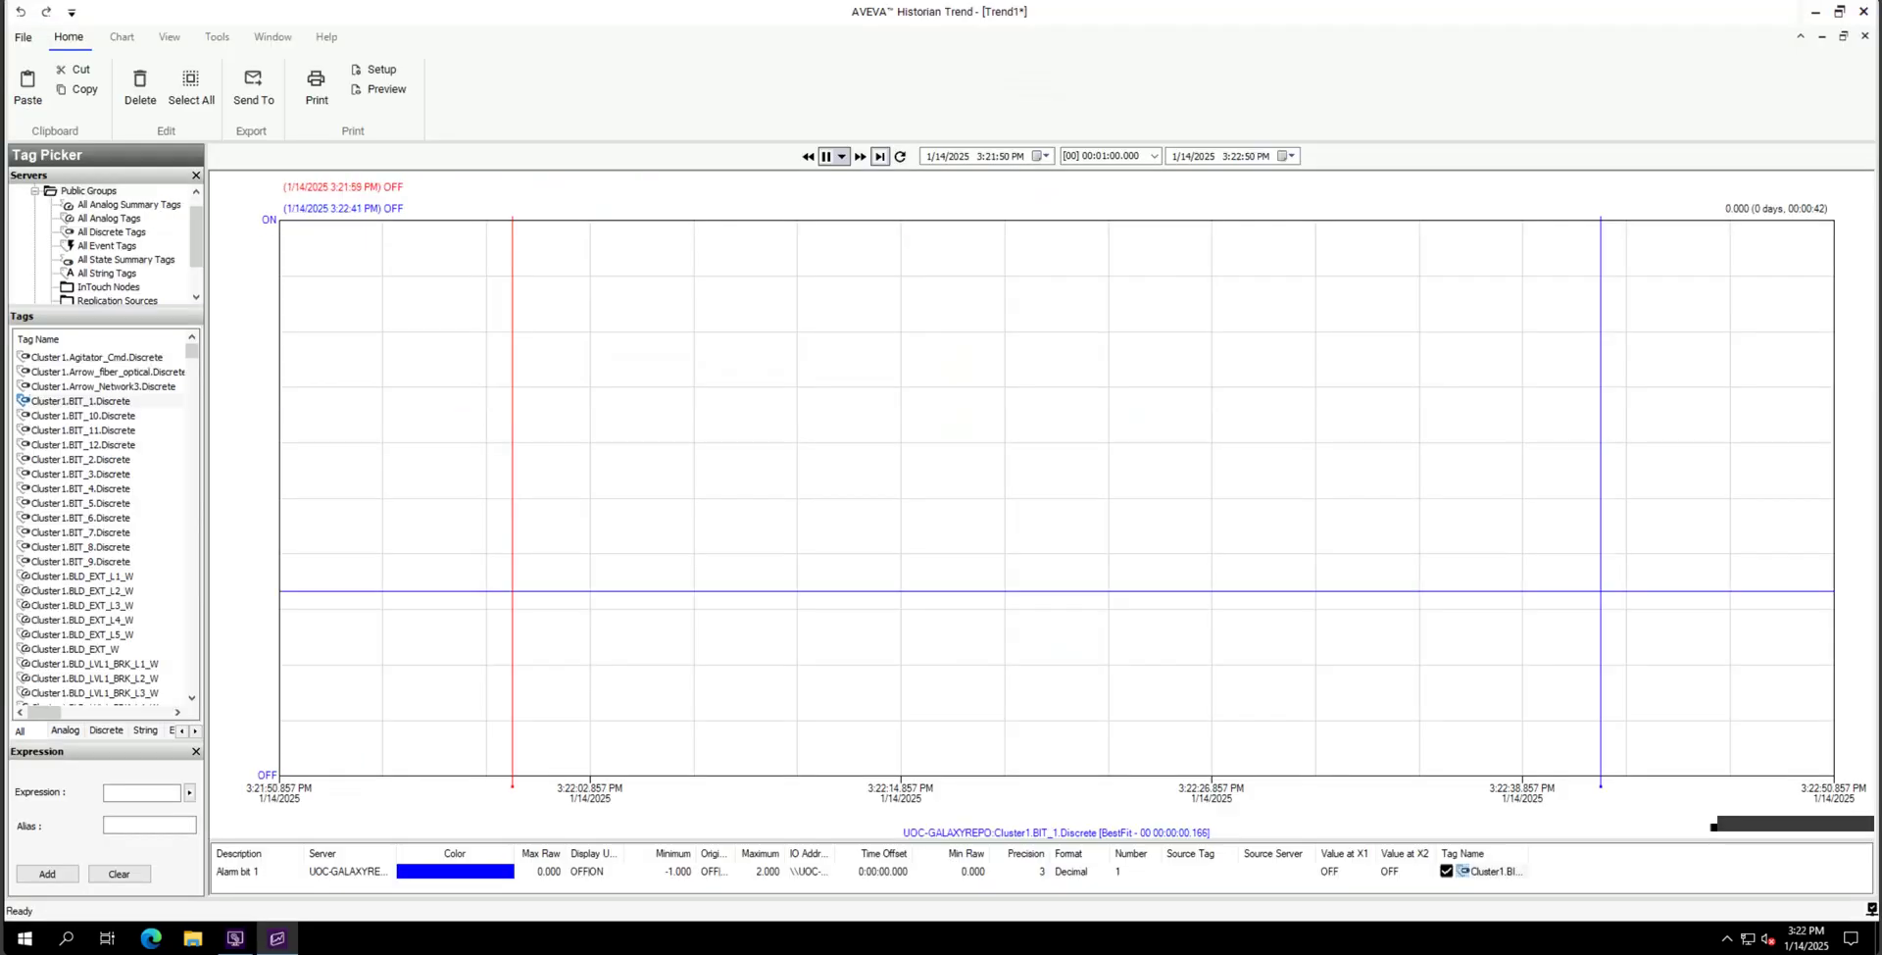
pyautogui.click(240, 941)
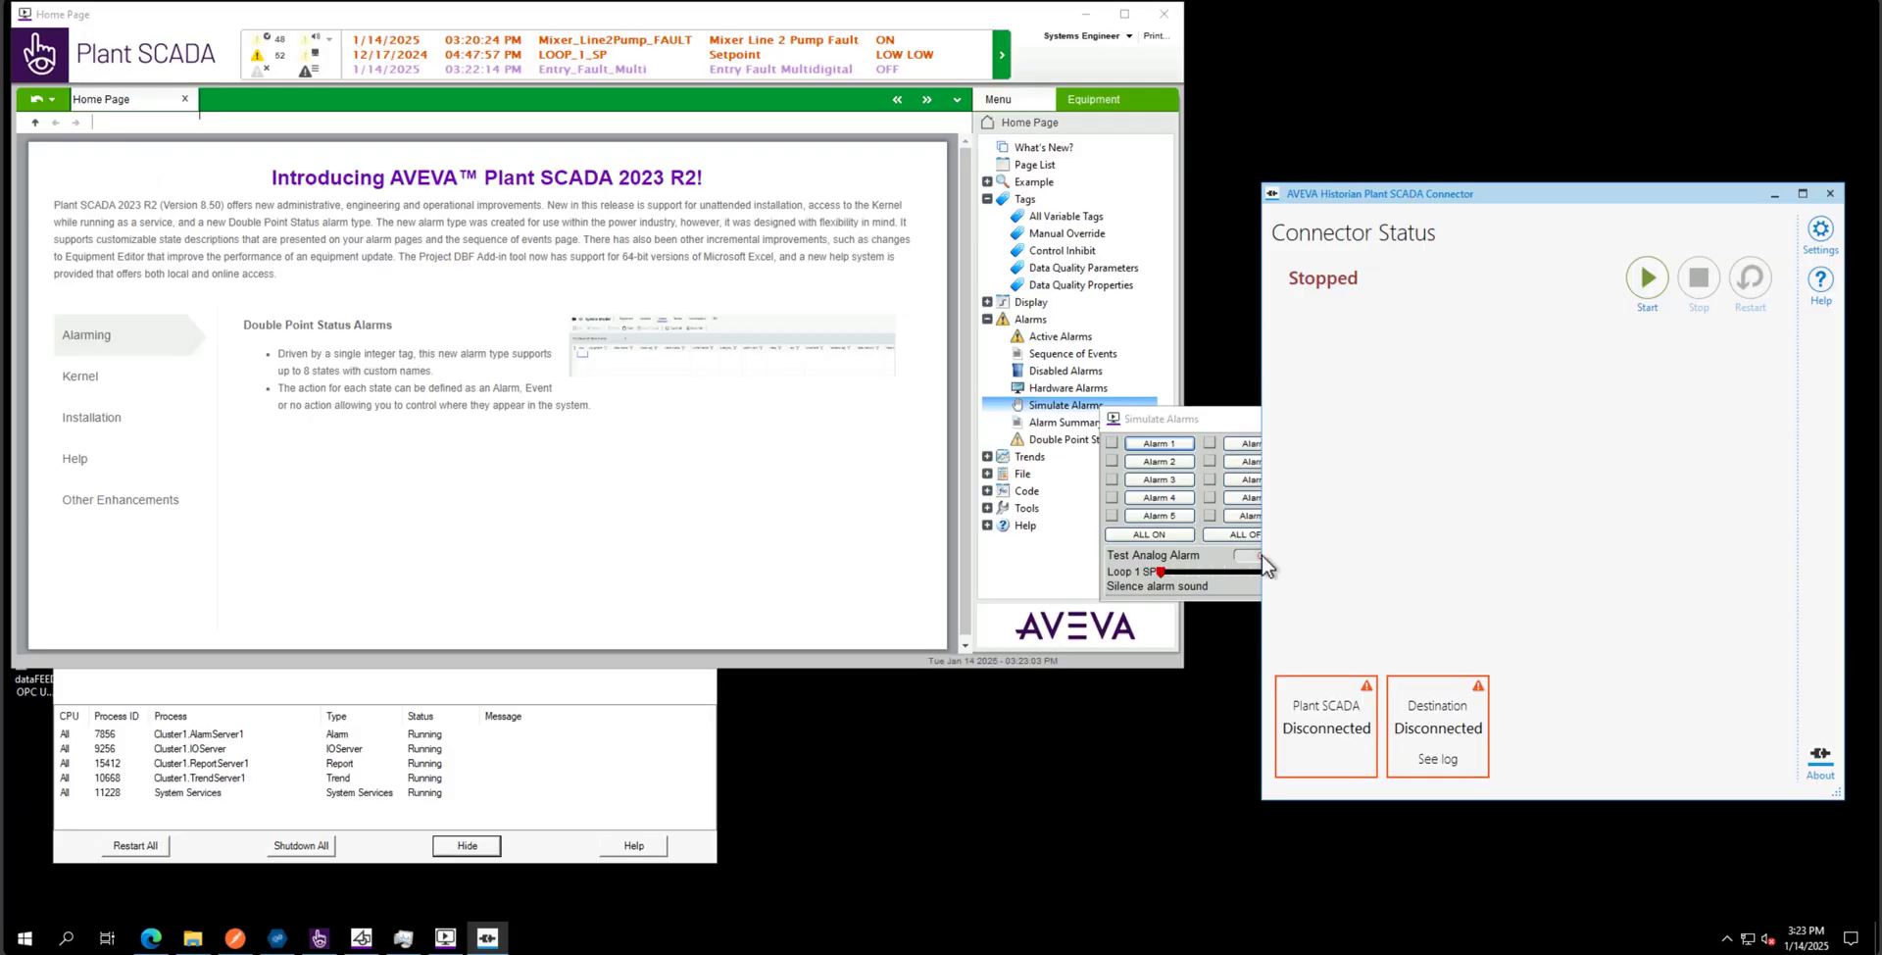
# Restart the connector, confirm UOC-PS-A receives data, and show Historian Status with 465,205 values received
pyautogui.click(1647, 278)
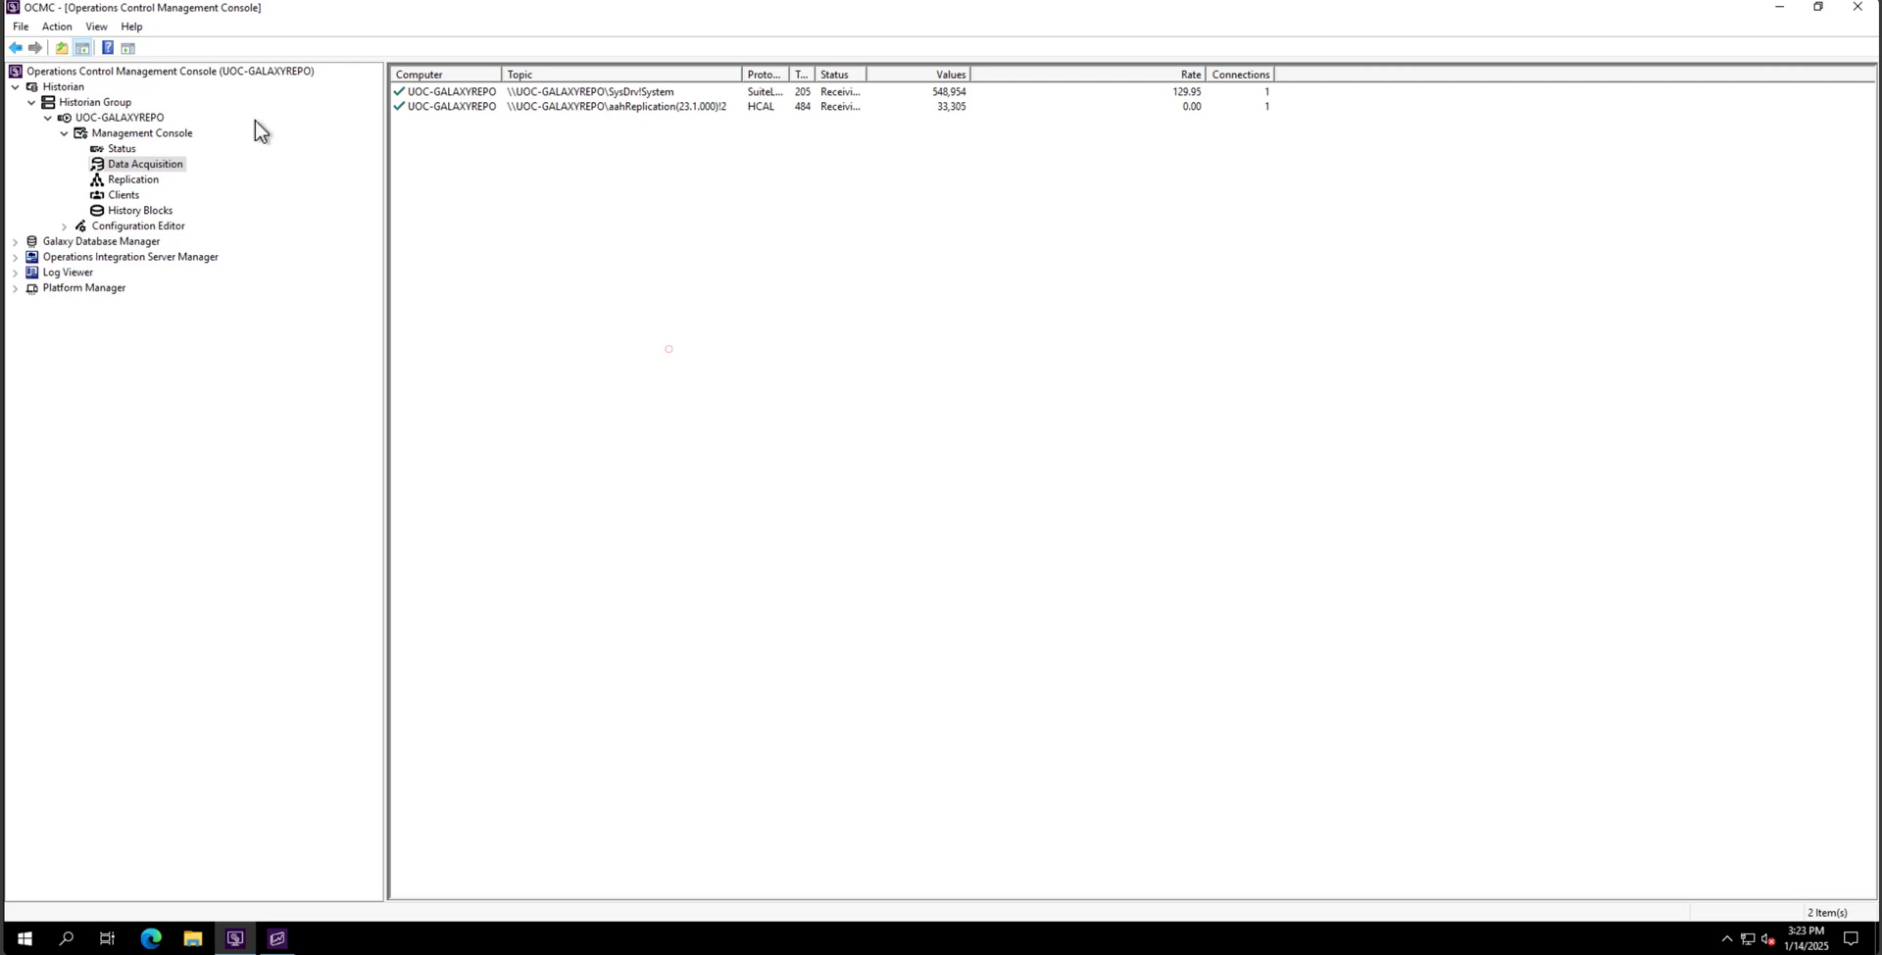
pyautogui.click(127, 151)
pyautogui.click(142, 164)
pyautogui.click(624, 122)
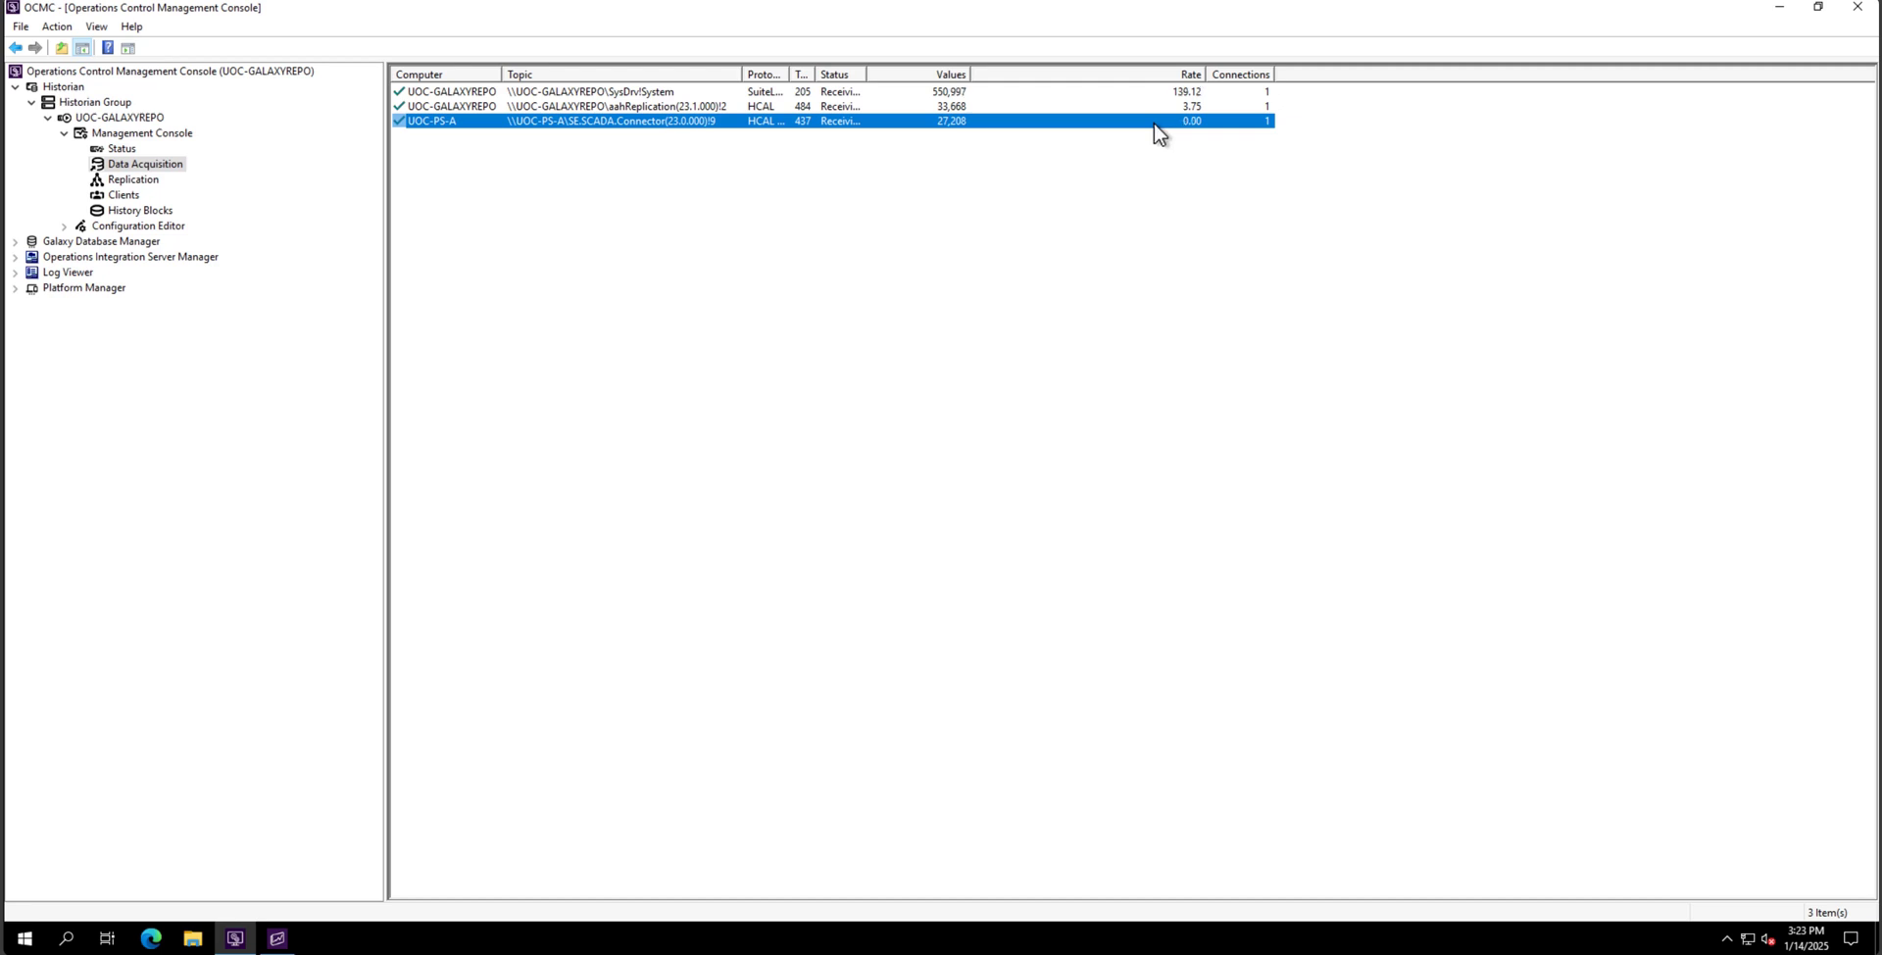
pyautogui.click(125, 147)
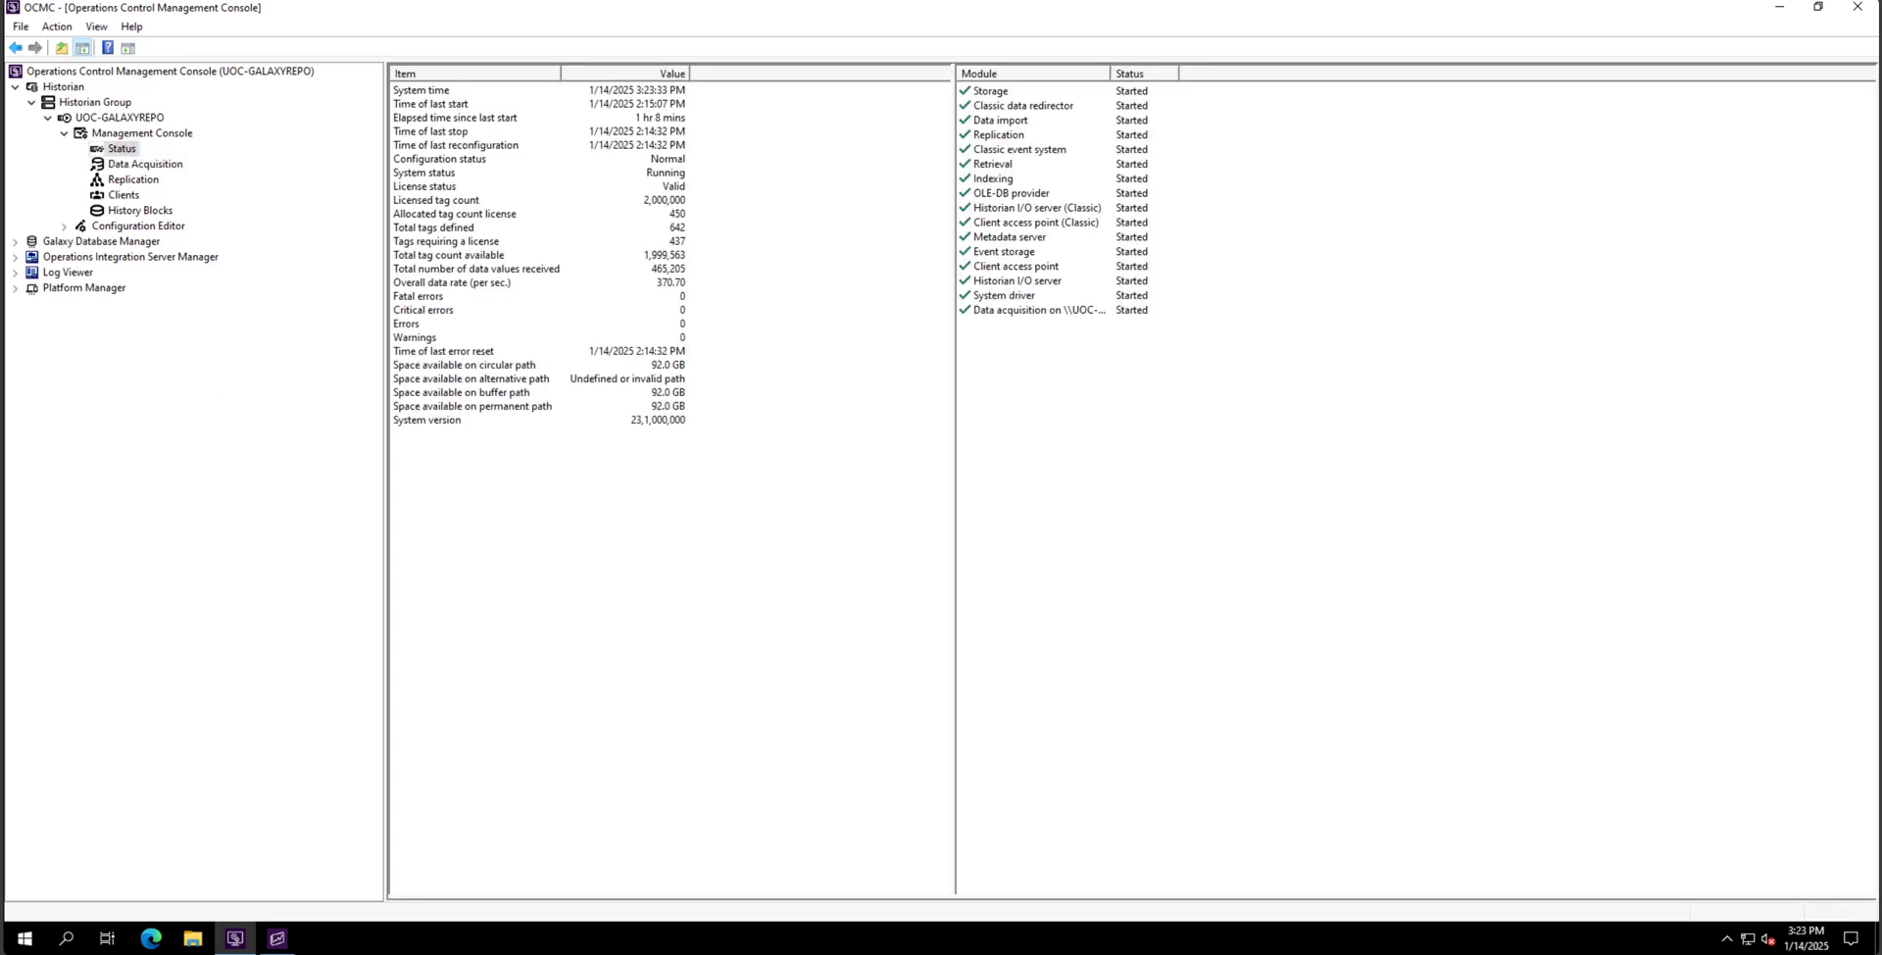
pyautogui.moveTo(277, 938)
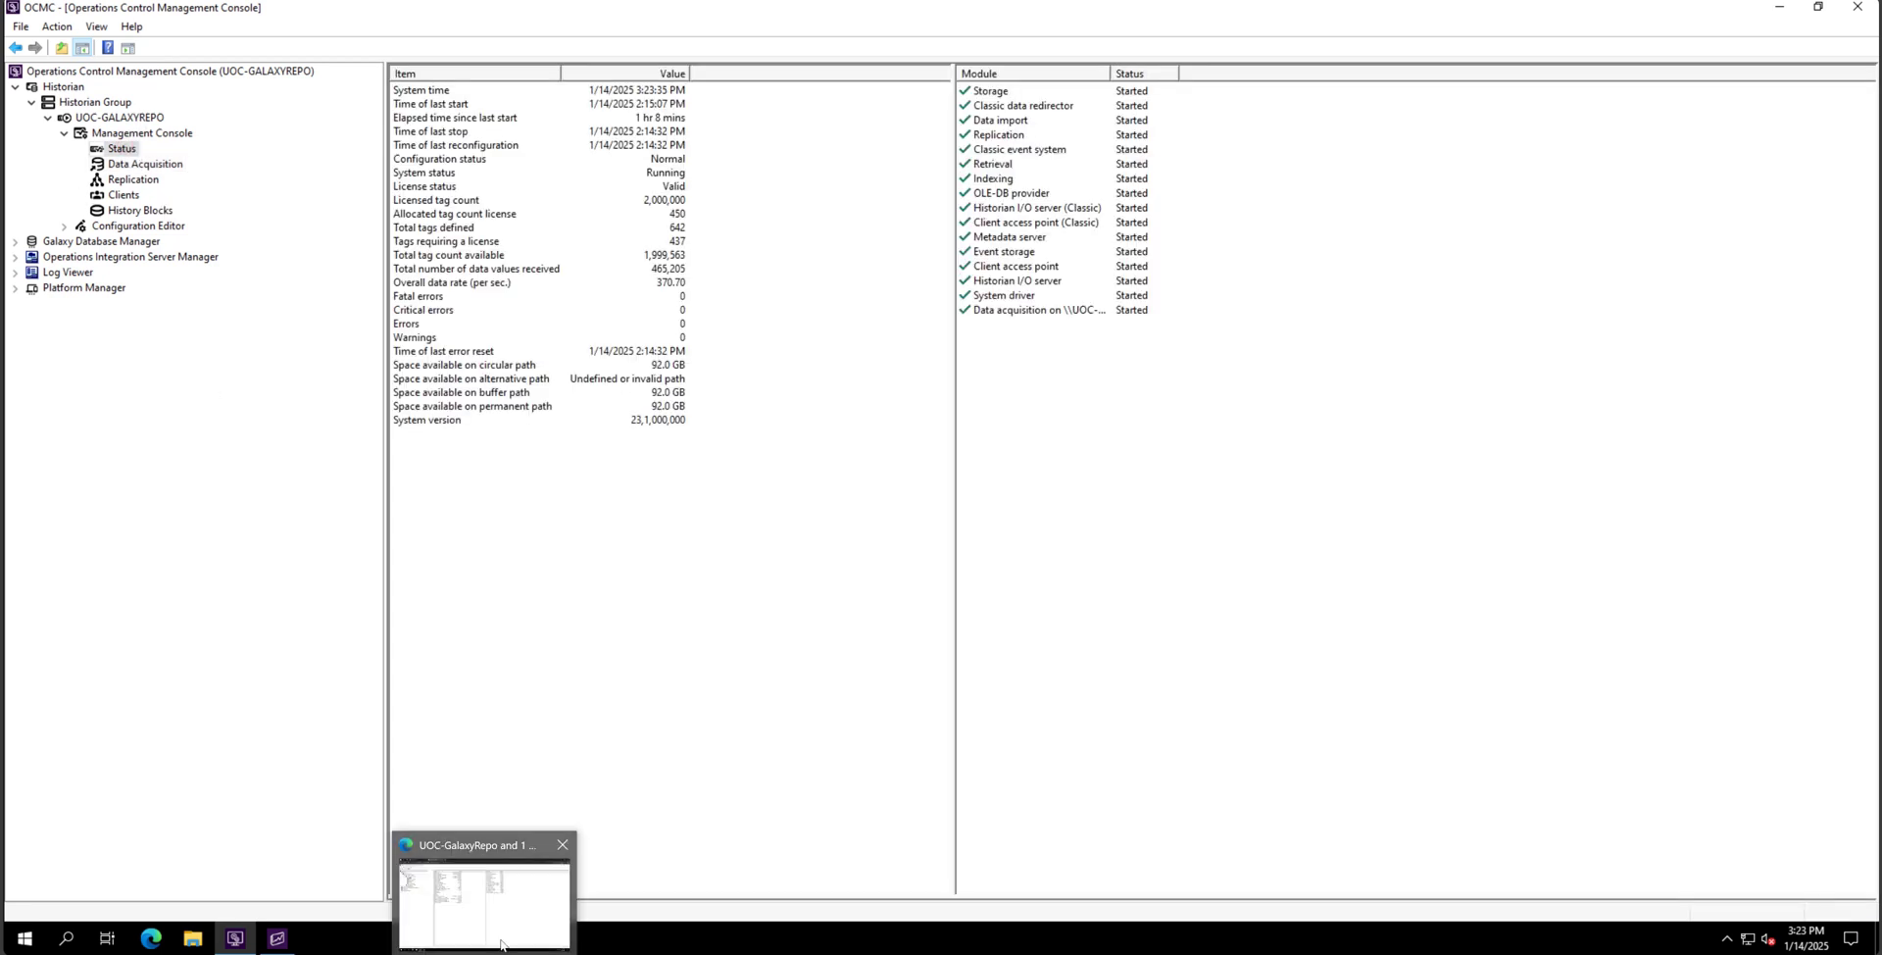